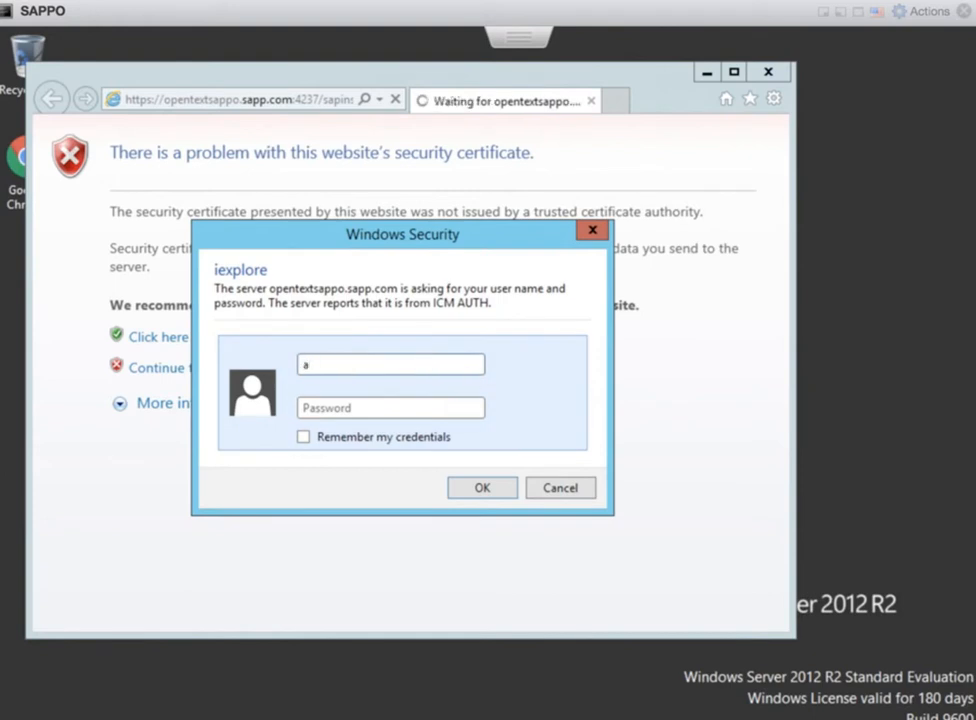
Sign in with the administrator account, dismiss the blocked-content warning, and maximize Internet Explorer
text(administrator)
click(390, 407)
text(••)
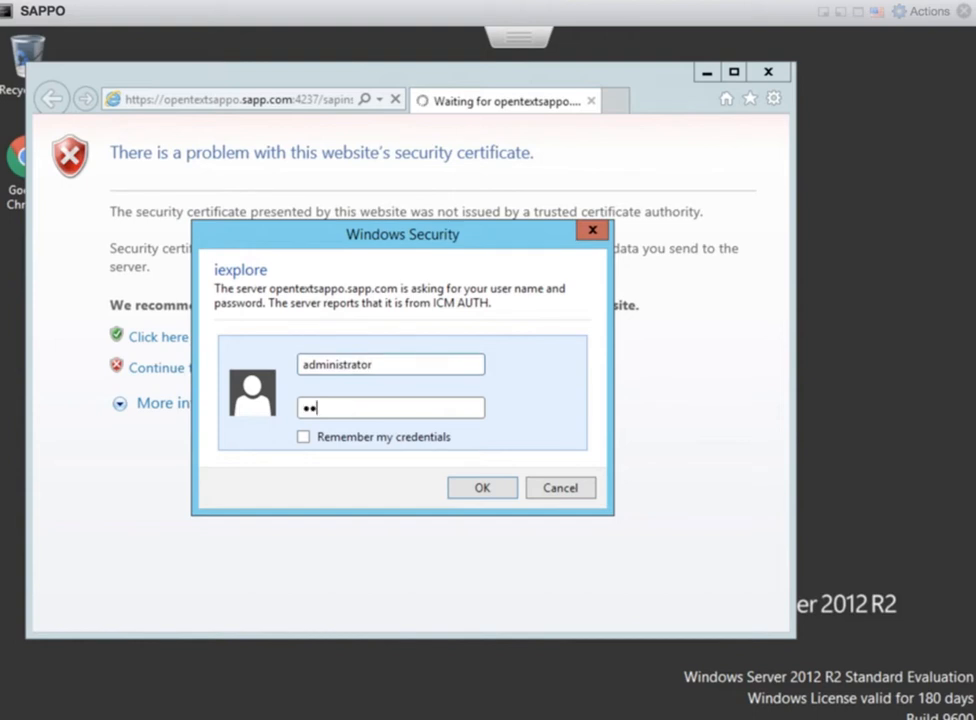
key(Return)
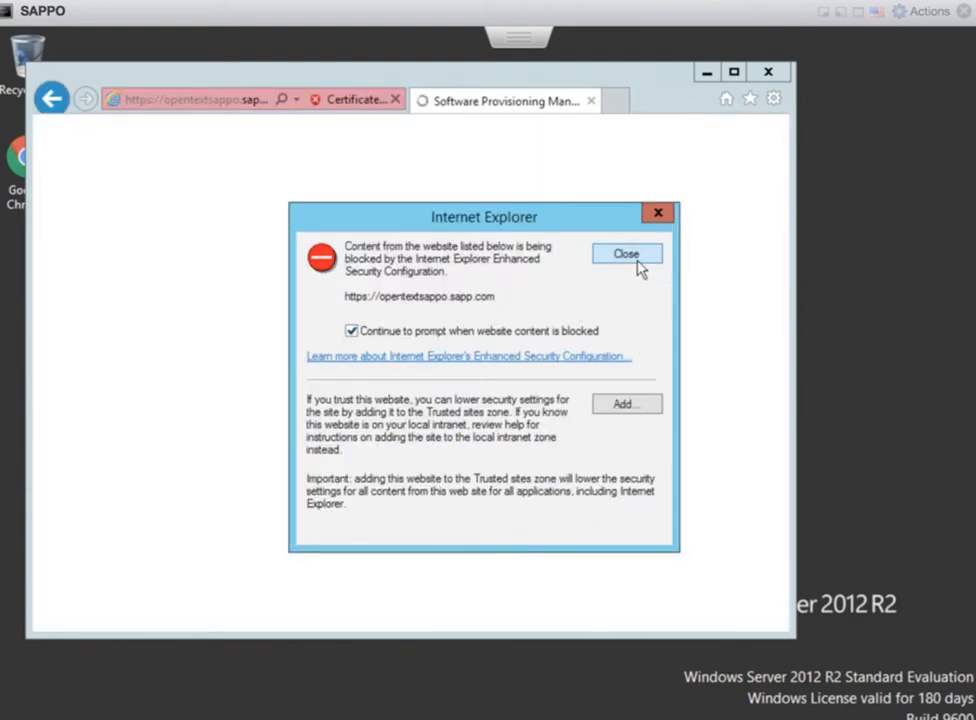
click(636, 258)
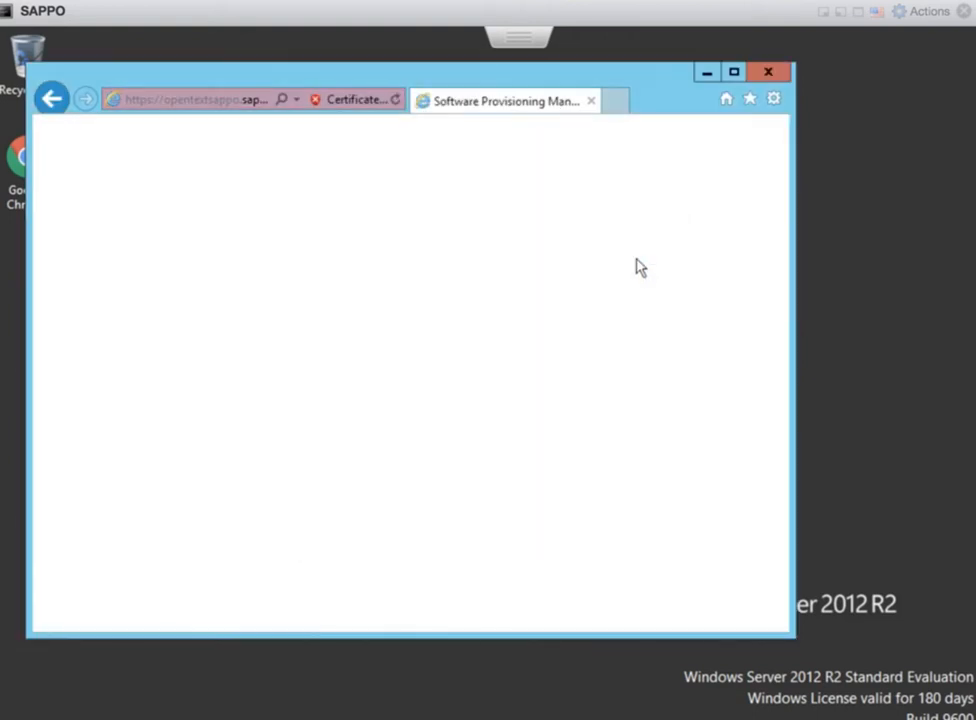
click(733, 74)
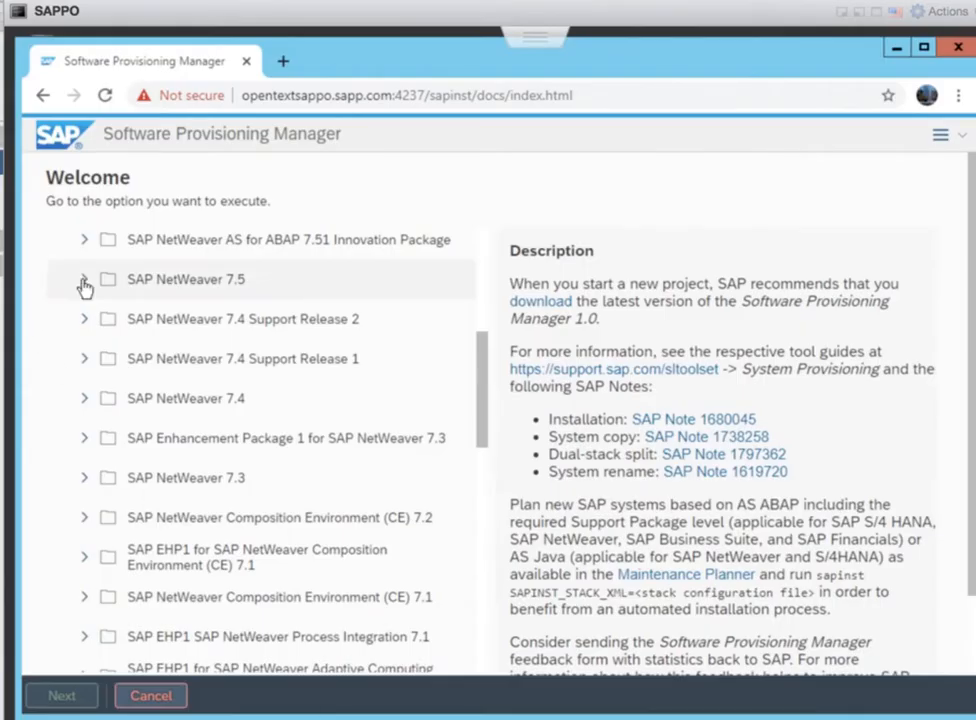
Select NetWeaver 7.5 > SAP ASE > Installation > Process Orchestration > Standard System package and proceed
click(84, 283)
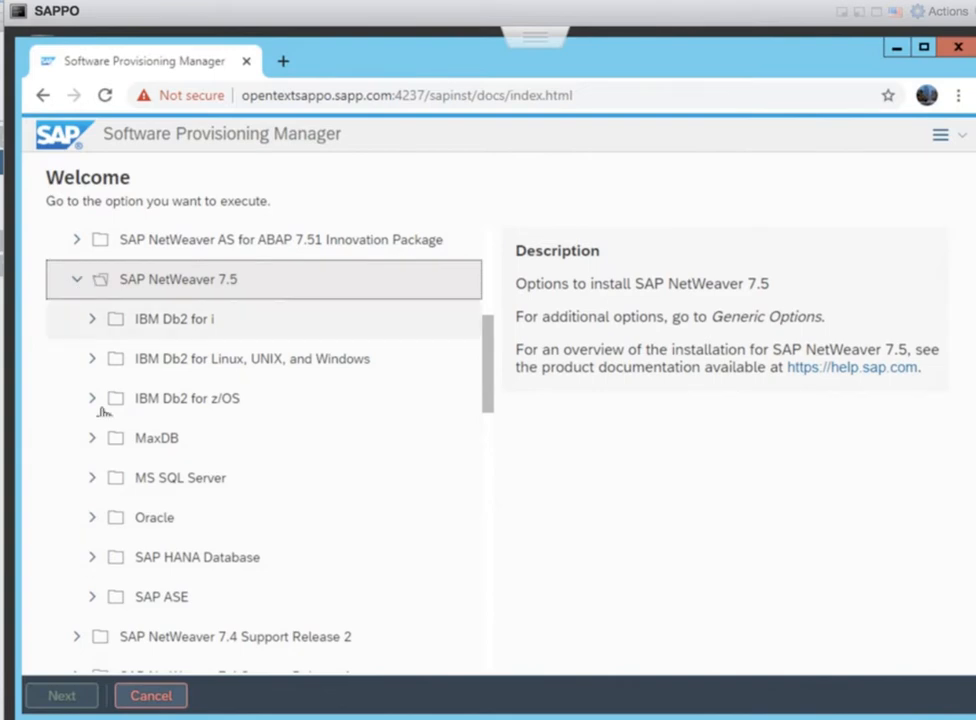
click(88, 599)
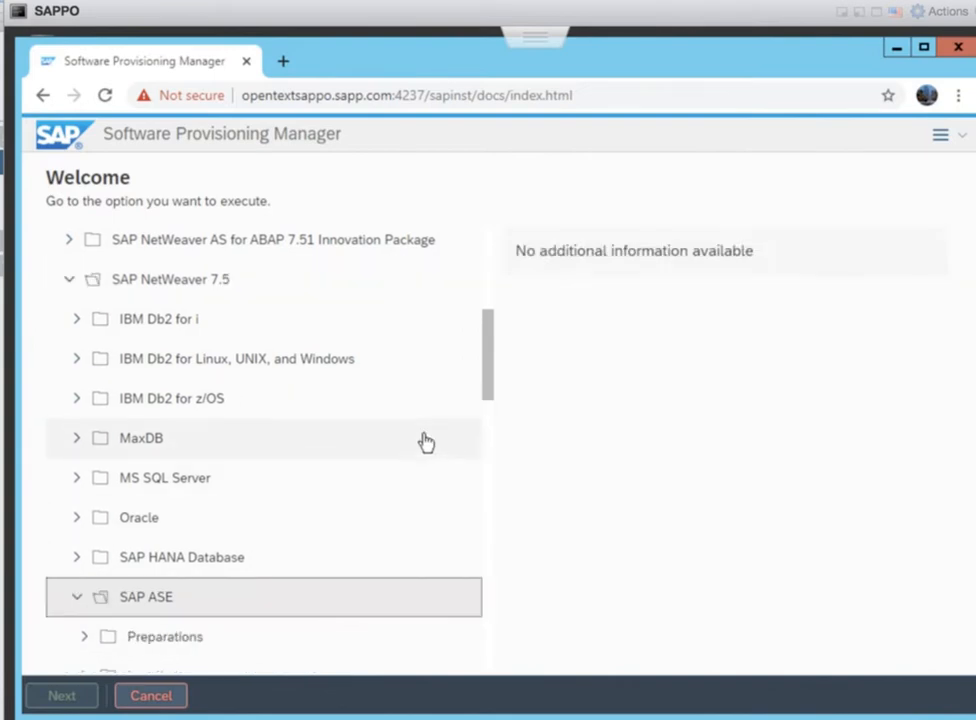
drag(491, 380, 490, 438)
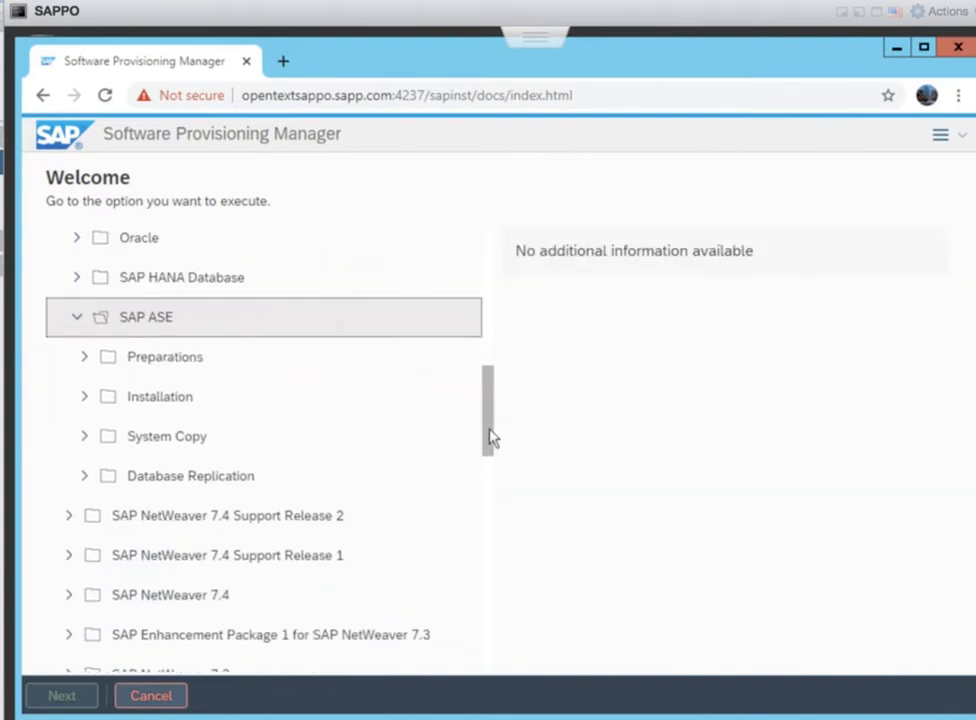
click(86, 399)
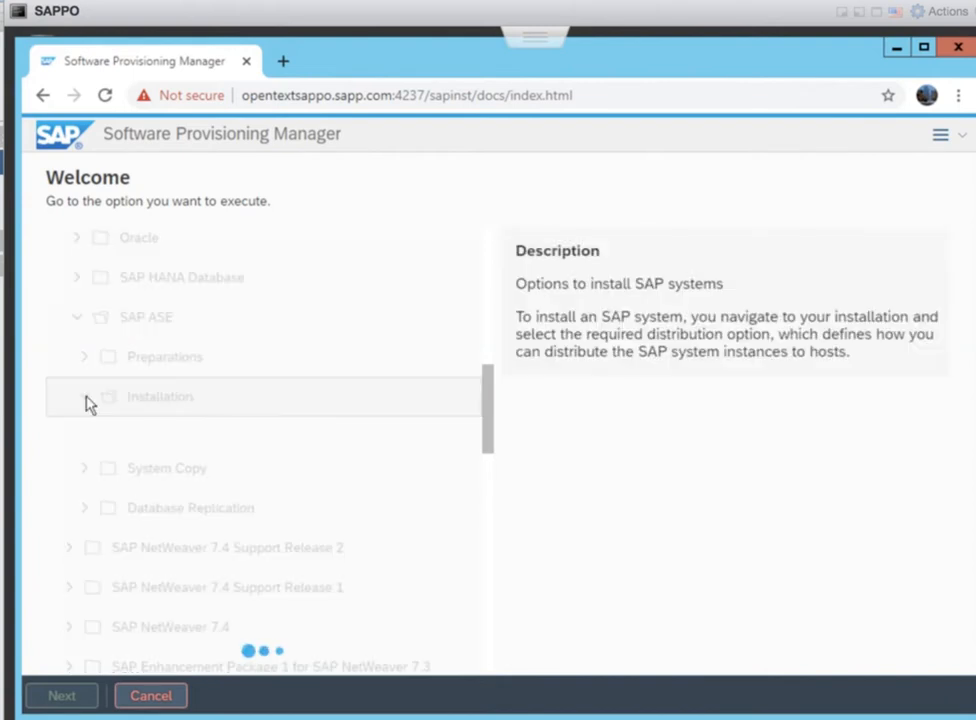
drag(483, 414, 483, 457)
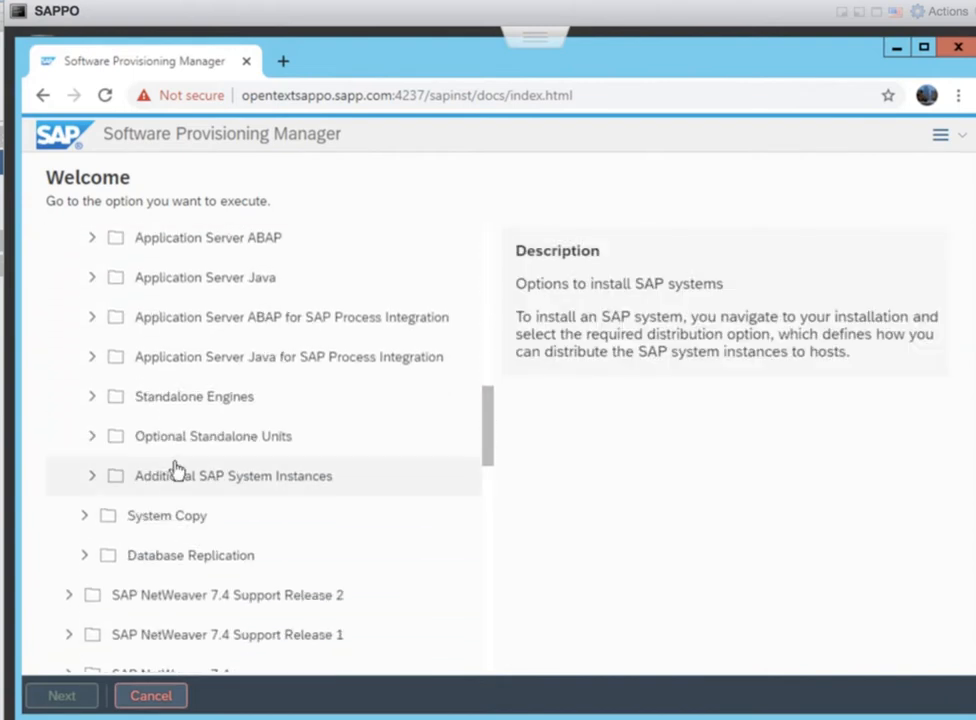
click(85, 445)
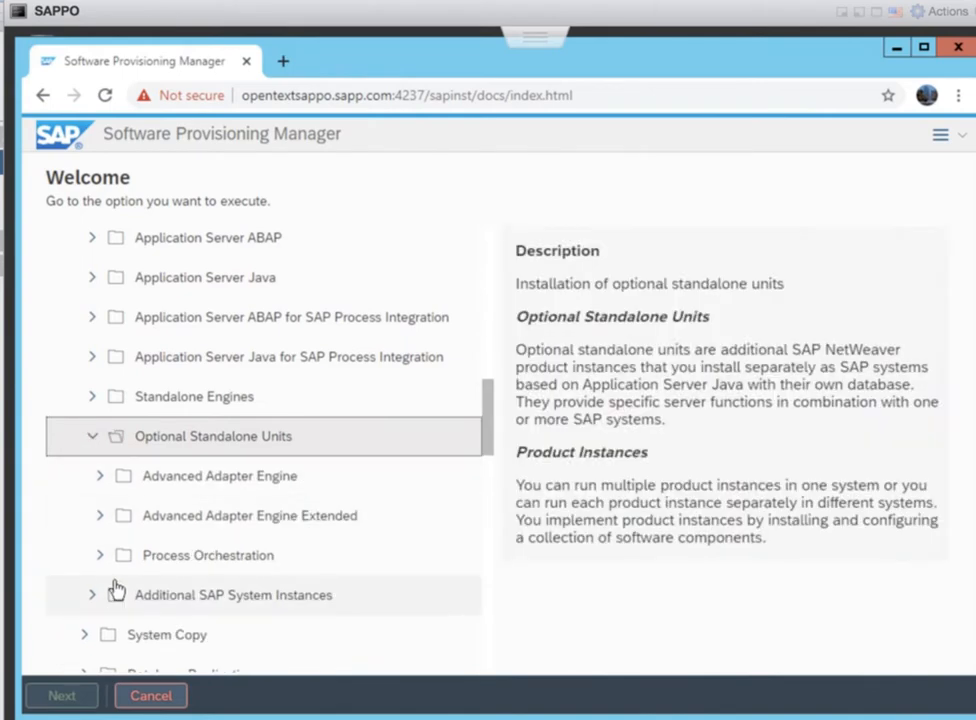
click(96, 552)
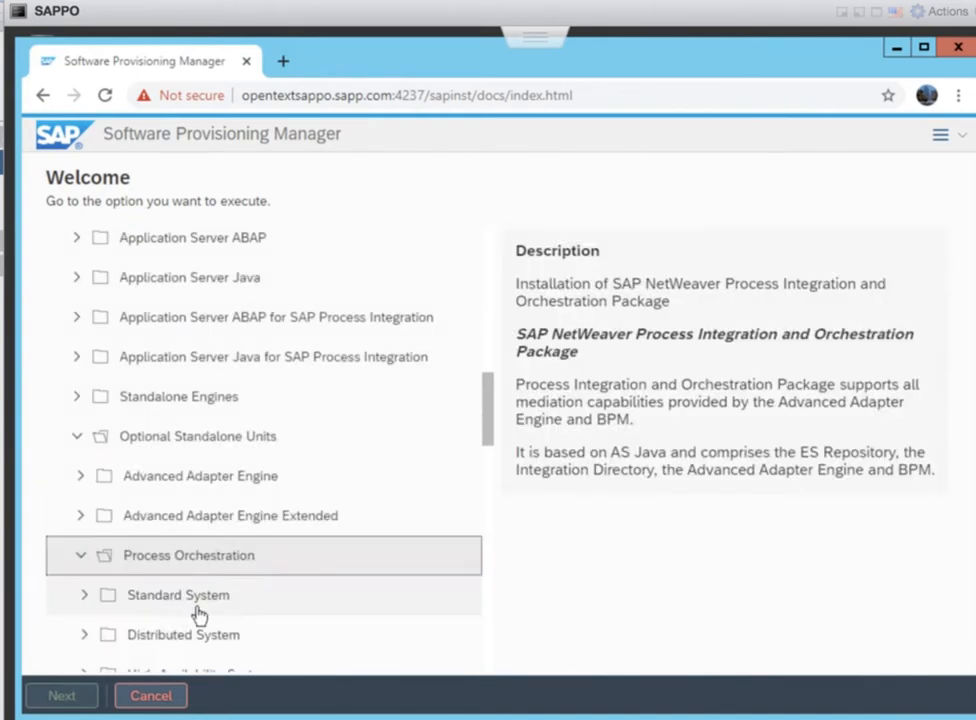
click(221, 607)
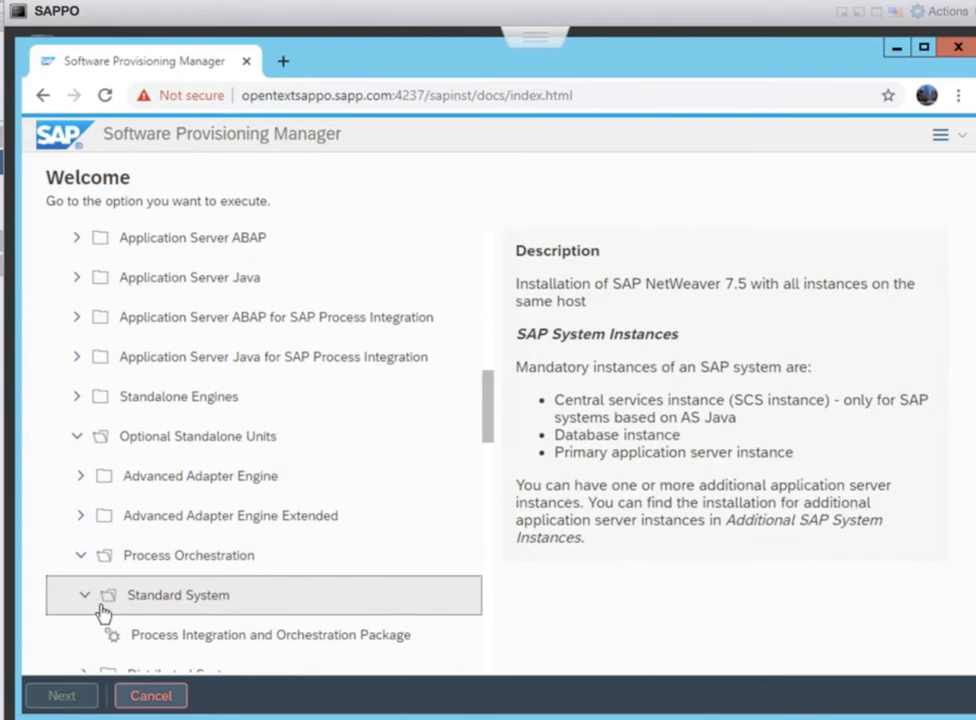
click(180, 648)
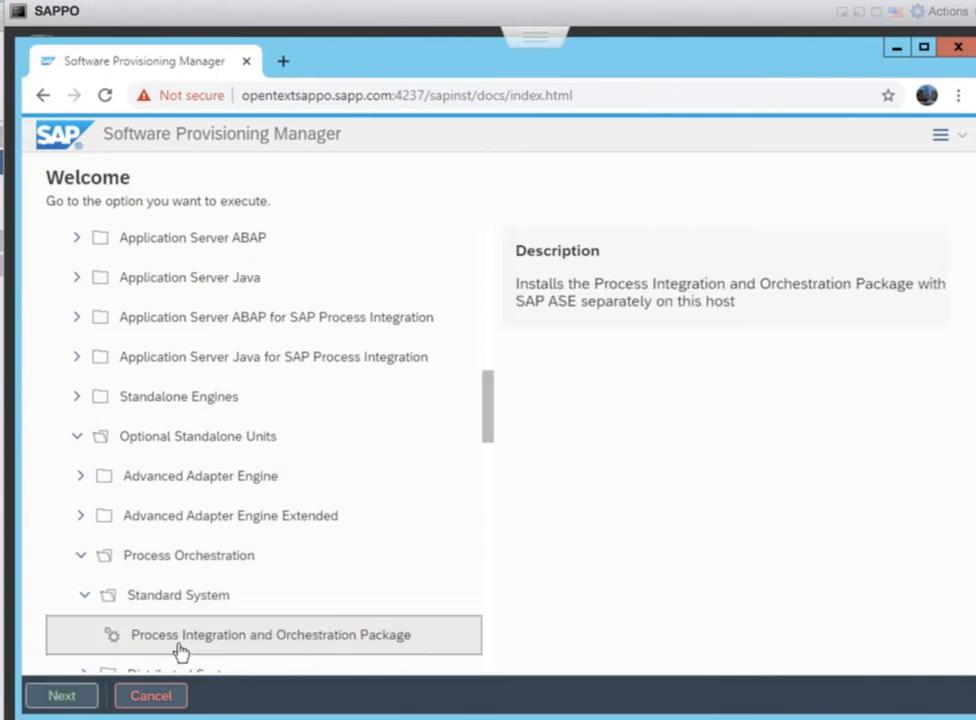
click(61, 706)
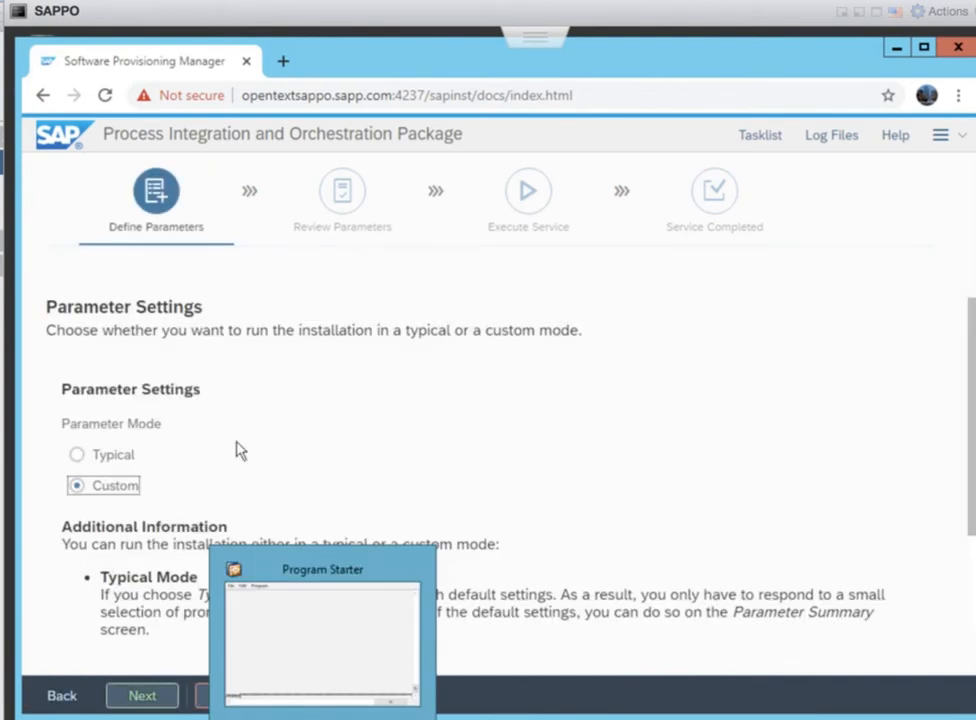
Keep Custom parameter mode and agree to the required log-off
click(135, 700)
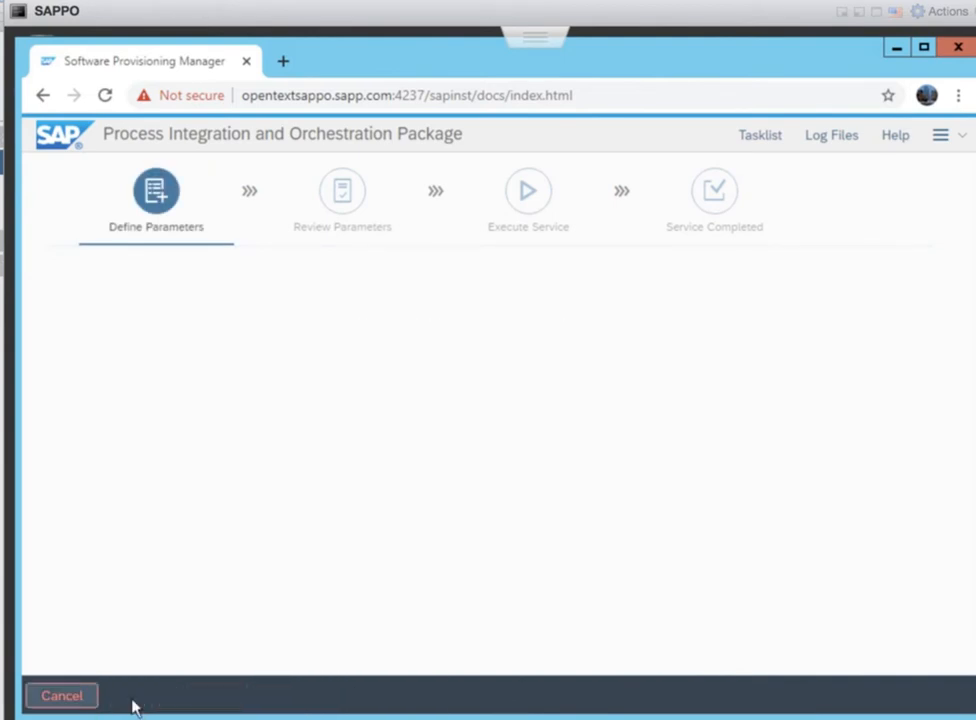
click(85, 610)
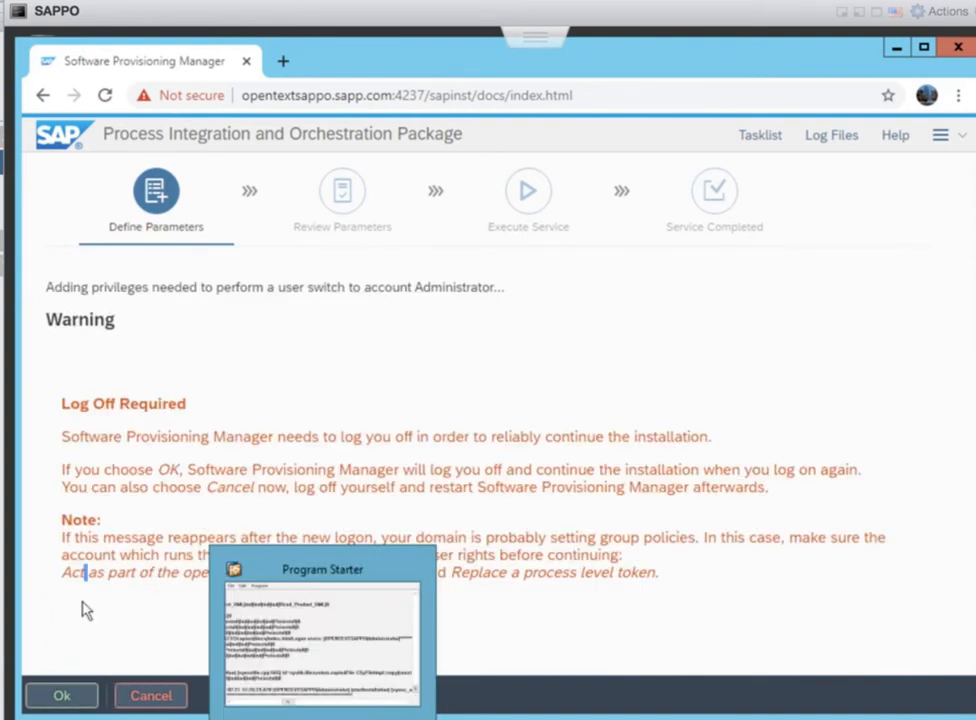
click(62, 700)
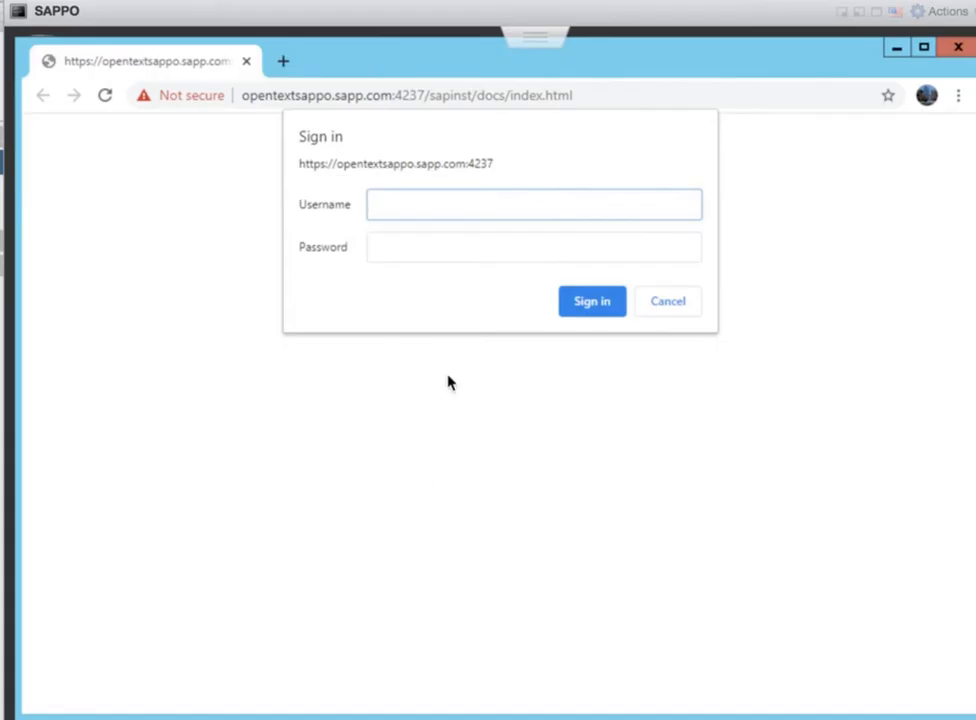
Sign back in with the administrator account and return to the installer page
text(administrator)
key(Tab)
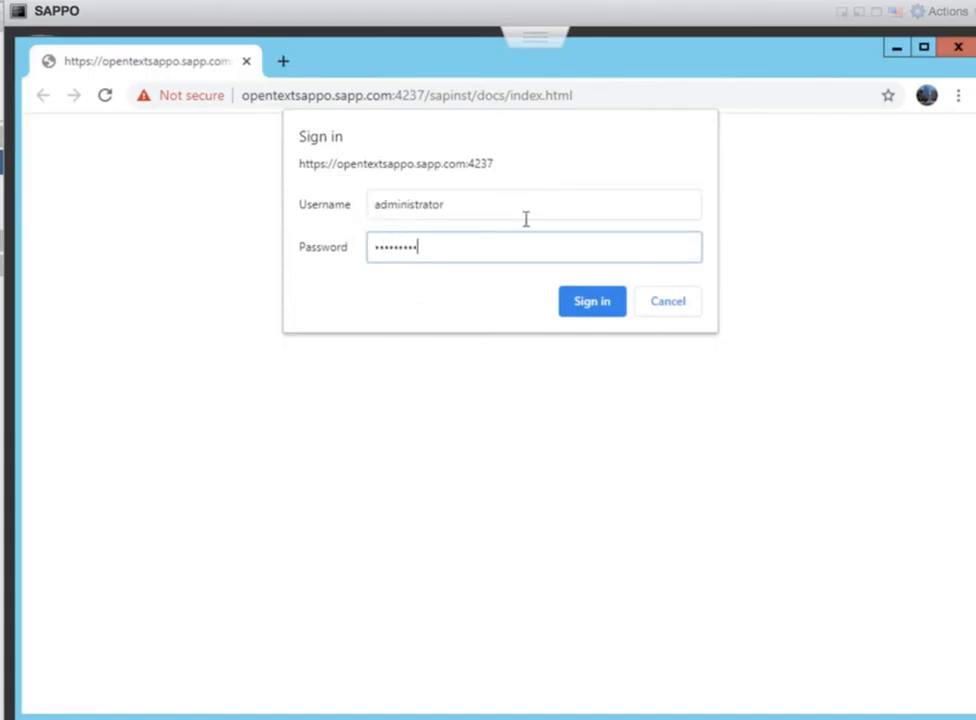
click(576, 310)
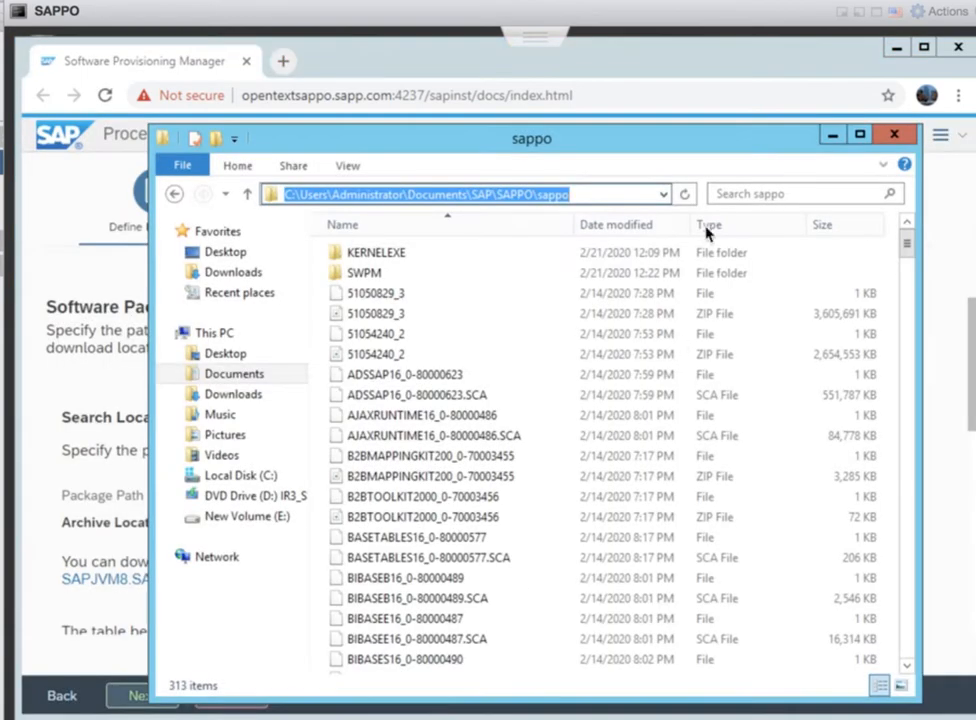
click(970, 381)
scroll(970, 420, down, 2)
Paste the sappo folder as Package Path and scan it, finding SAPJVM8.SAR available
drag(970, 440, 969, 365)
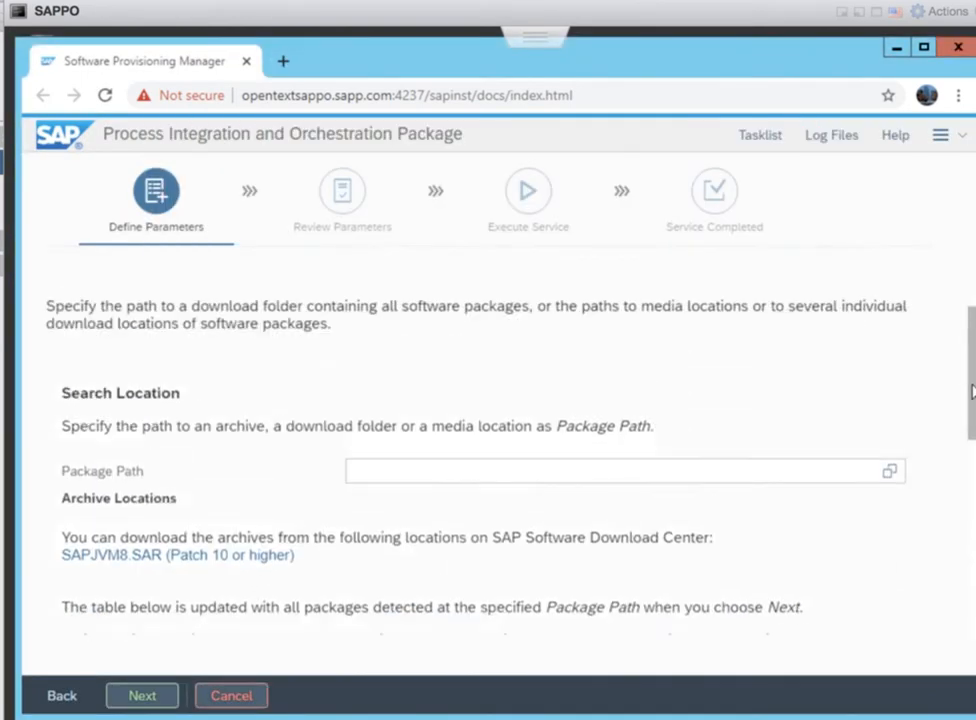
right_click(592, 470)
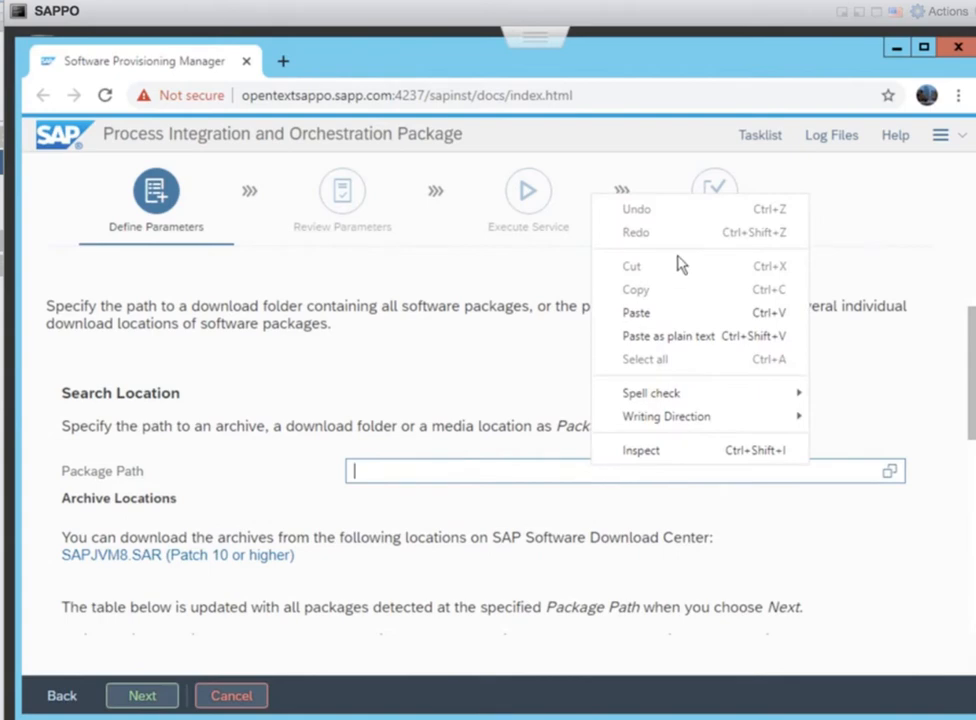
click(654, 312)
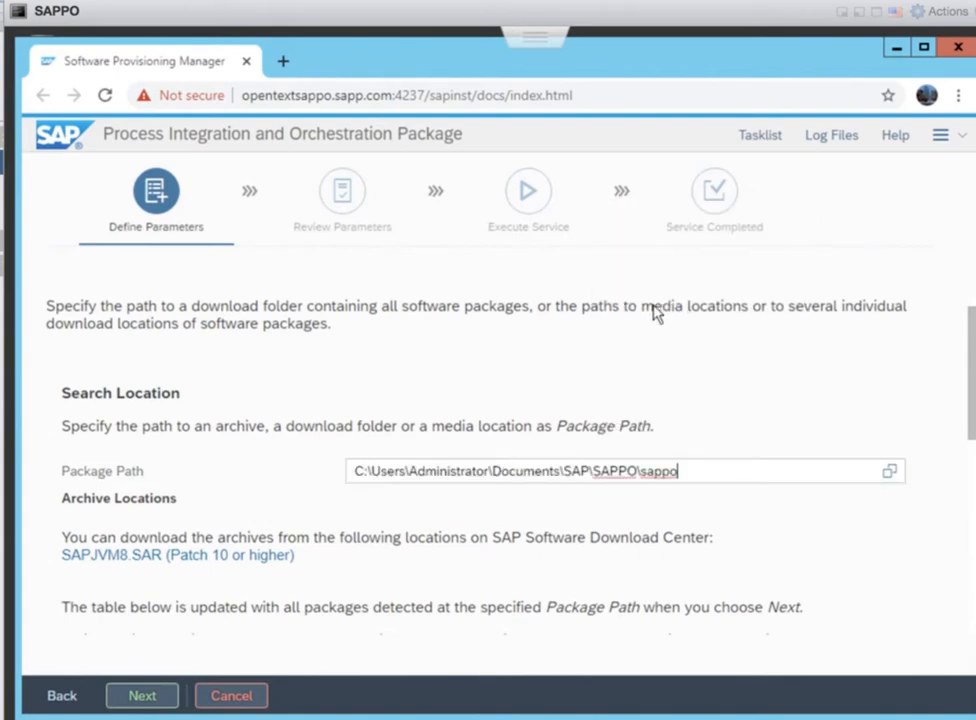
click(157, 699)
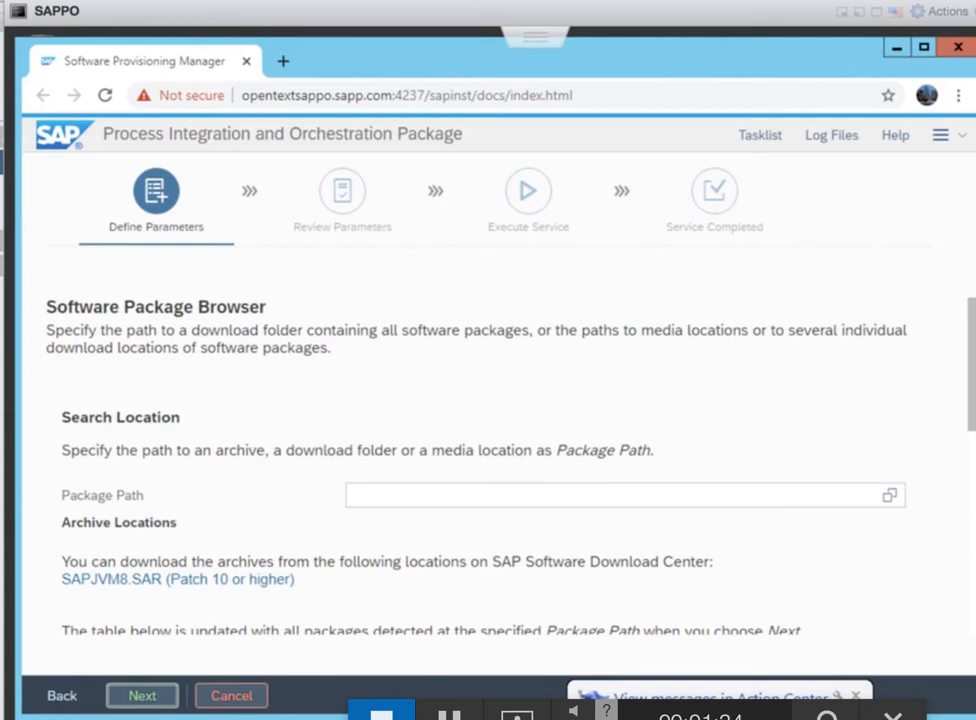
scroll(251, 498, down, 3)
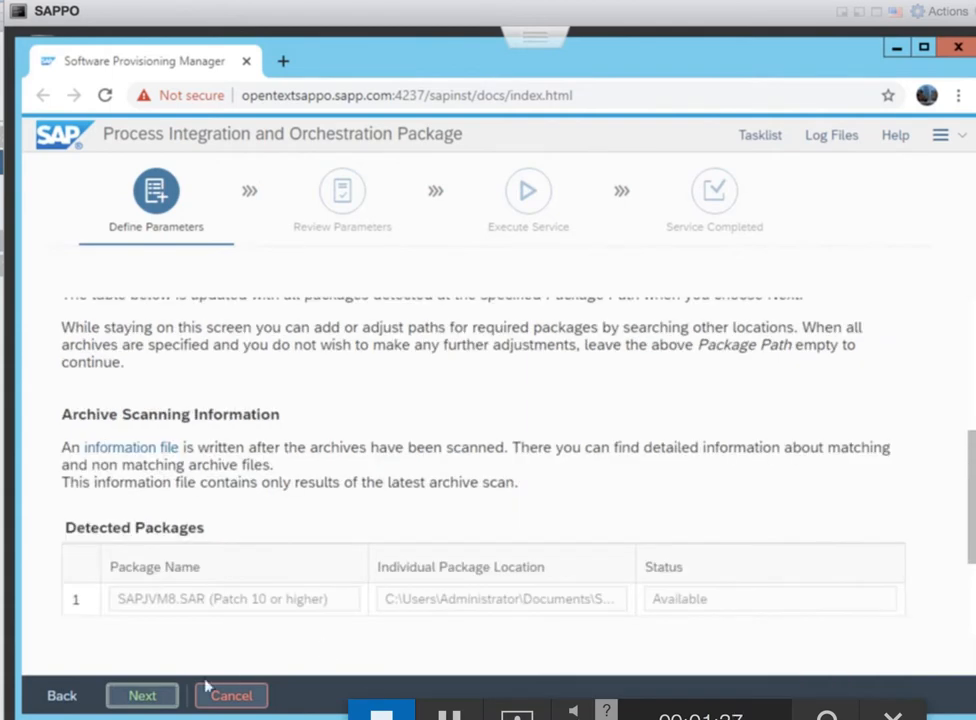
Paste the sappo path as the Java Component NW750 Package Location, which triggers an error
click(137, 694)
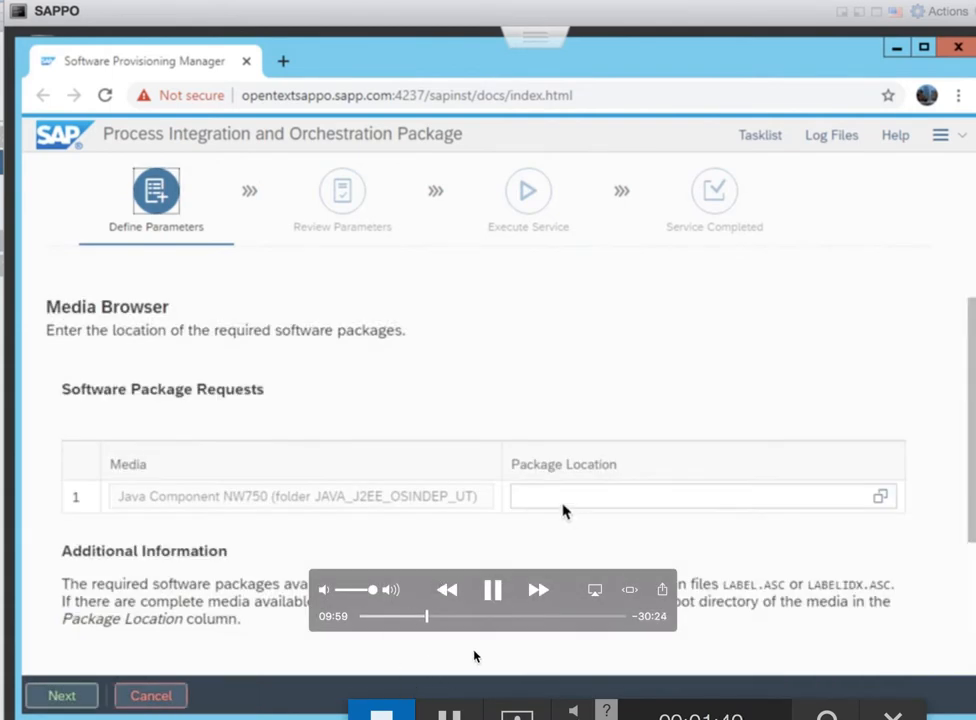
click(560, 499)
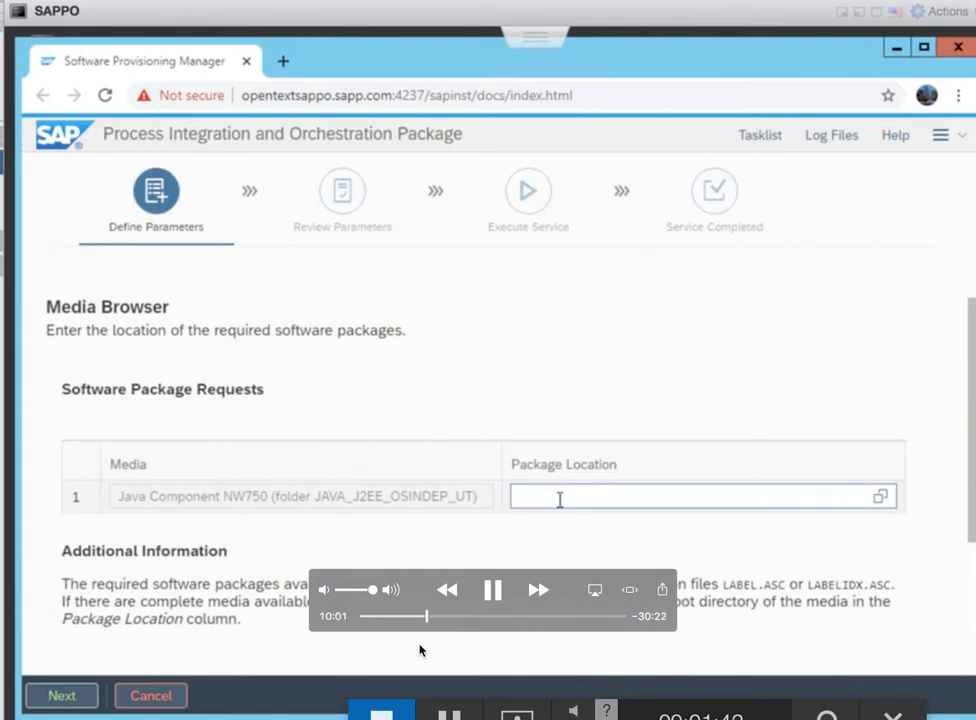
right_click(560, 499)
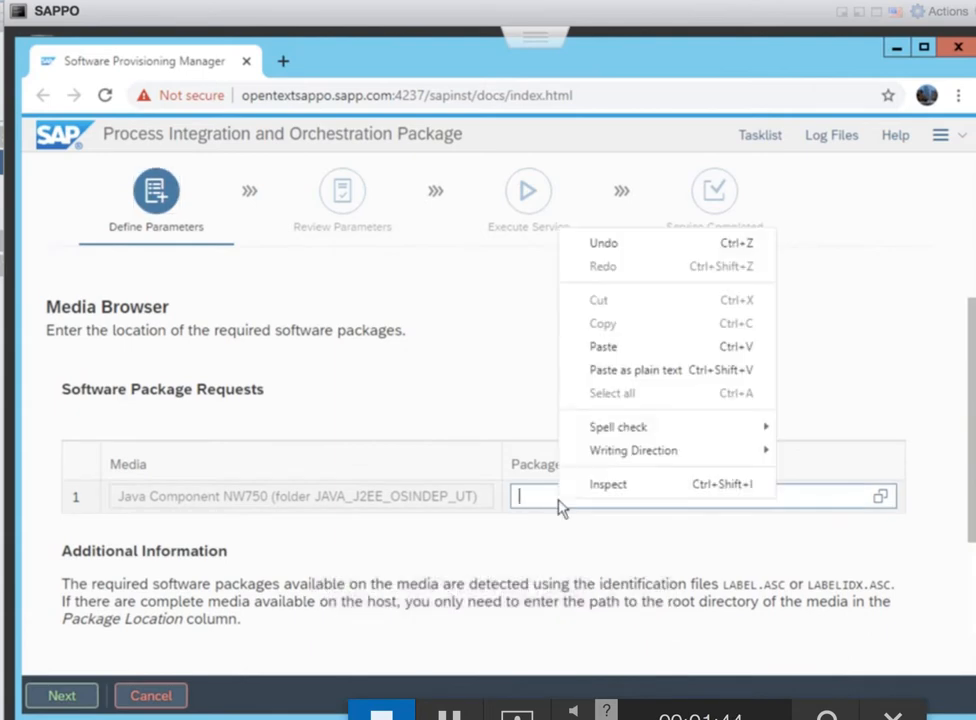
click(617, 351)
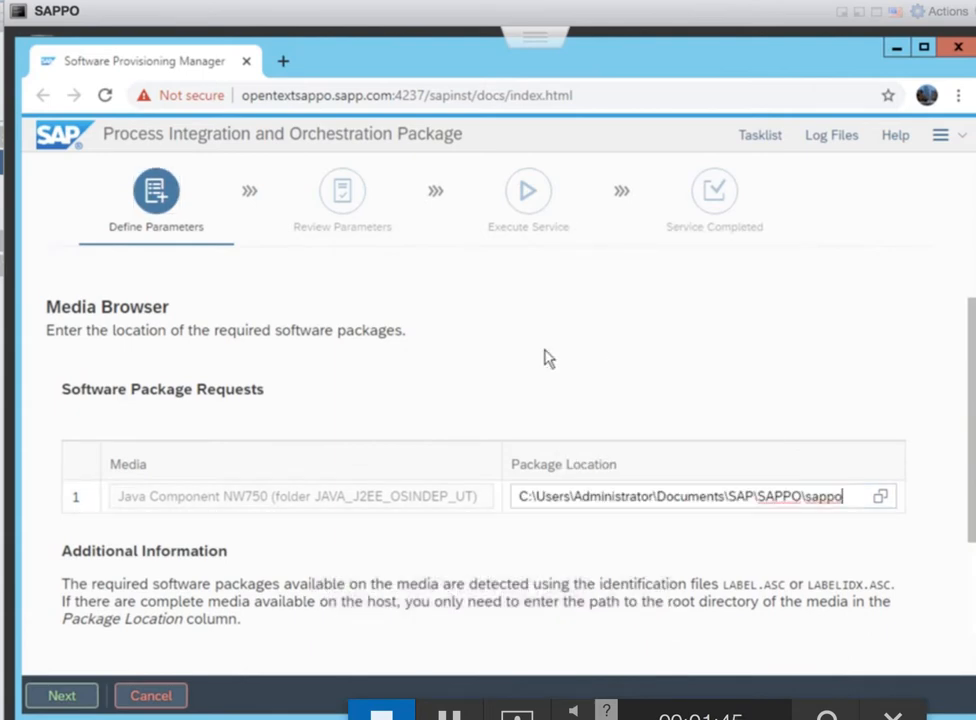
click(66, 697)
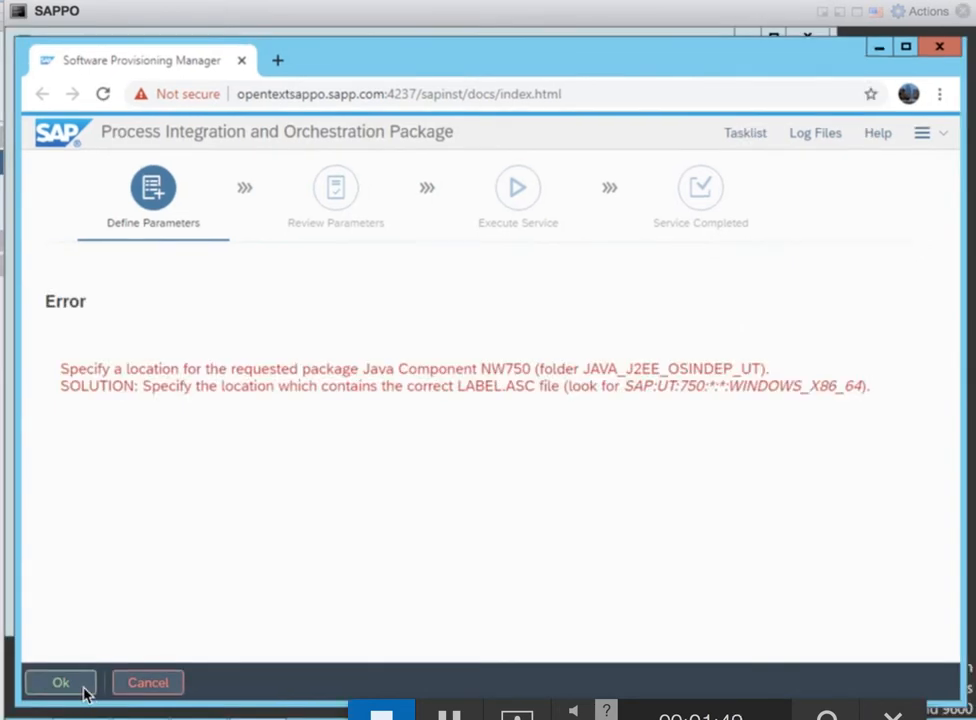
click(60, 684)
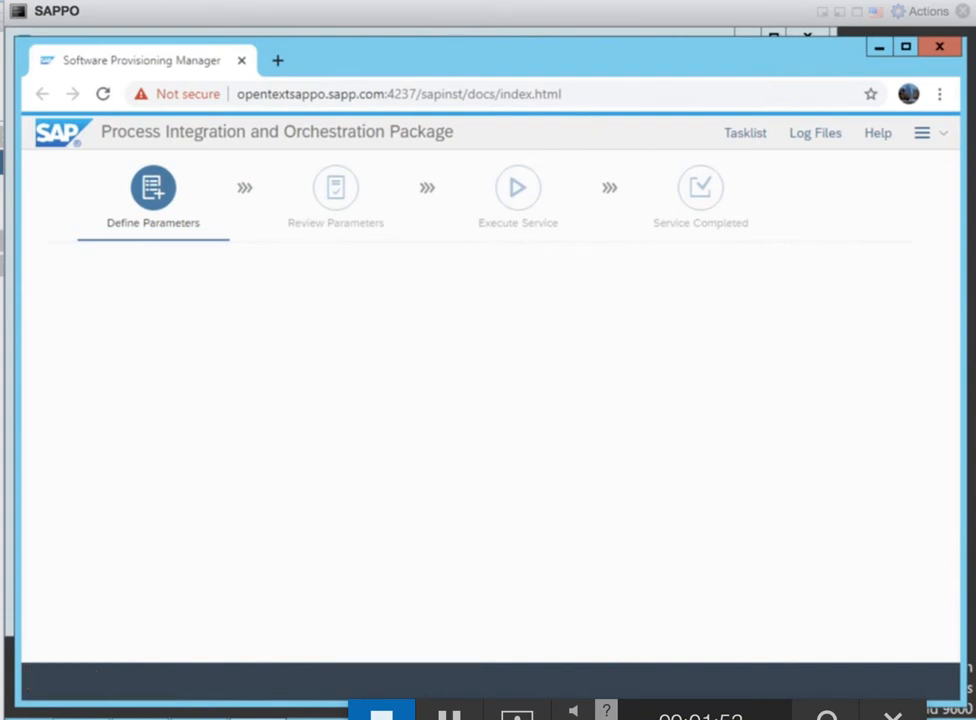
Replace the location with the DOWNLOADS\DATA_UNITS path and resubmit past the LABEL.ASC error
drag(835, 487, 473, 475)
key(BackSpace)
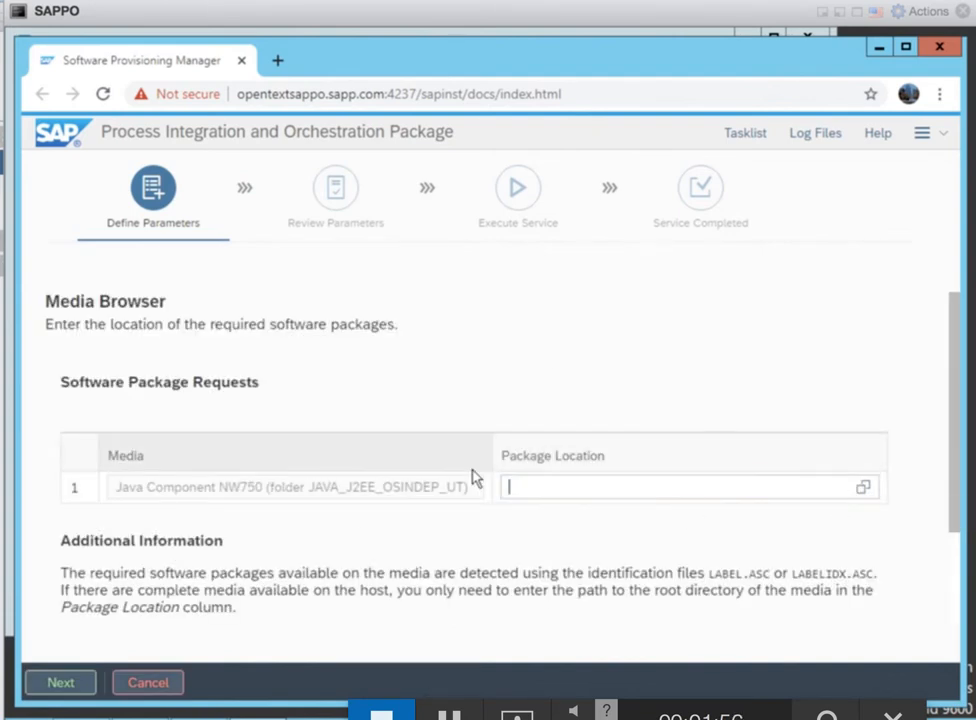
right_click(592, 493)
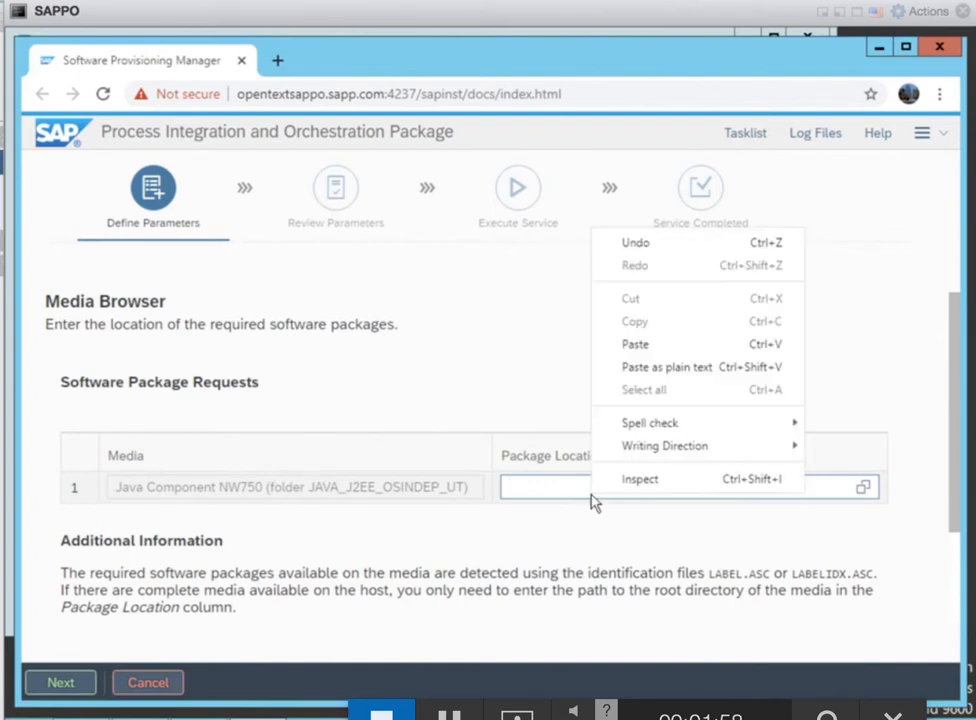
click(646, 355)
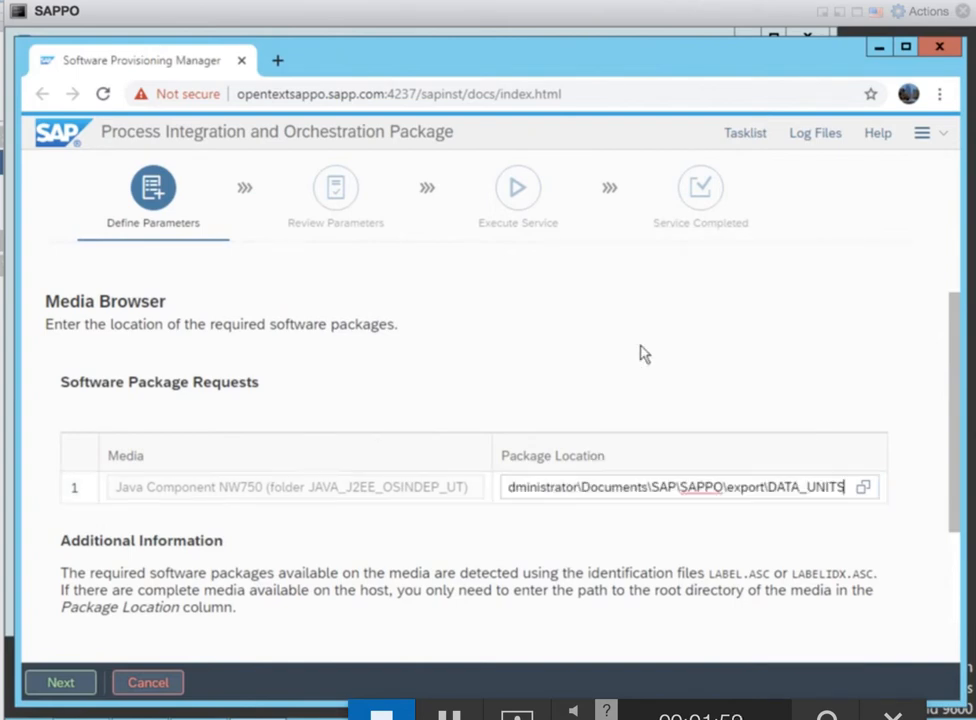
click(70, 684)
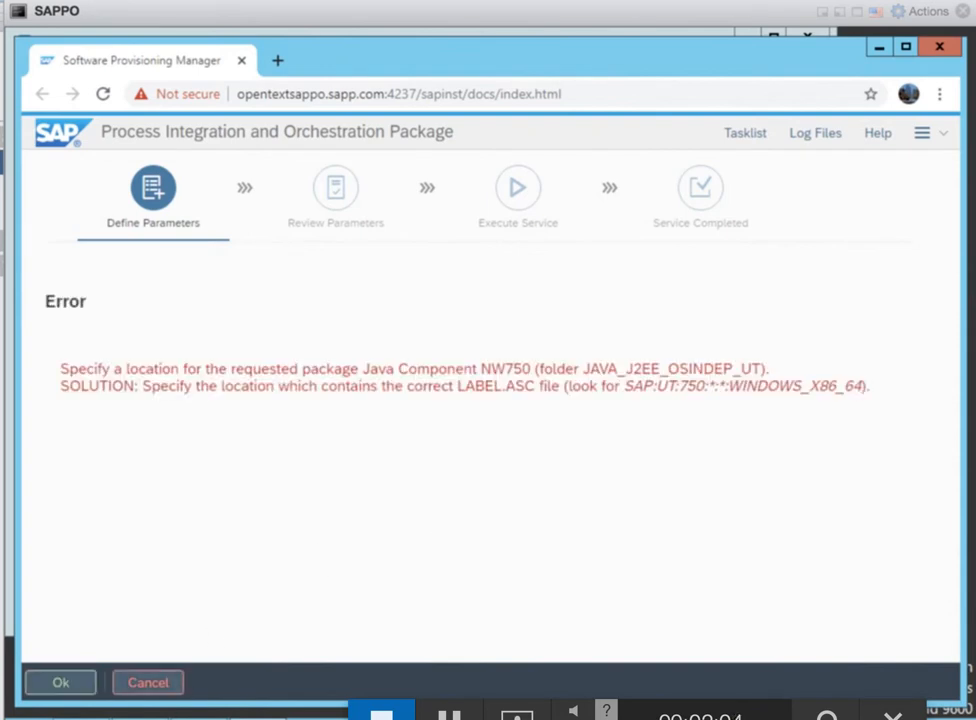
click(84, 678)
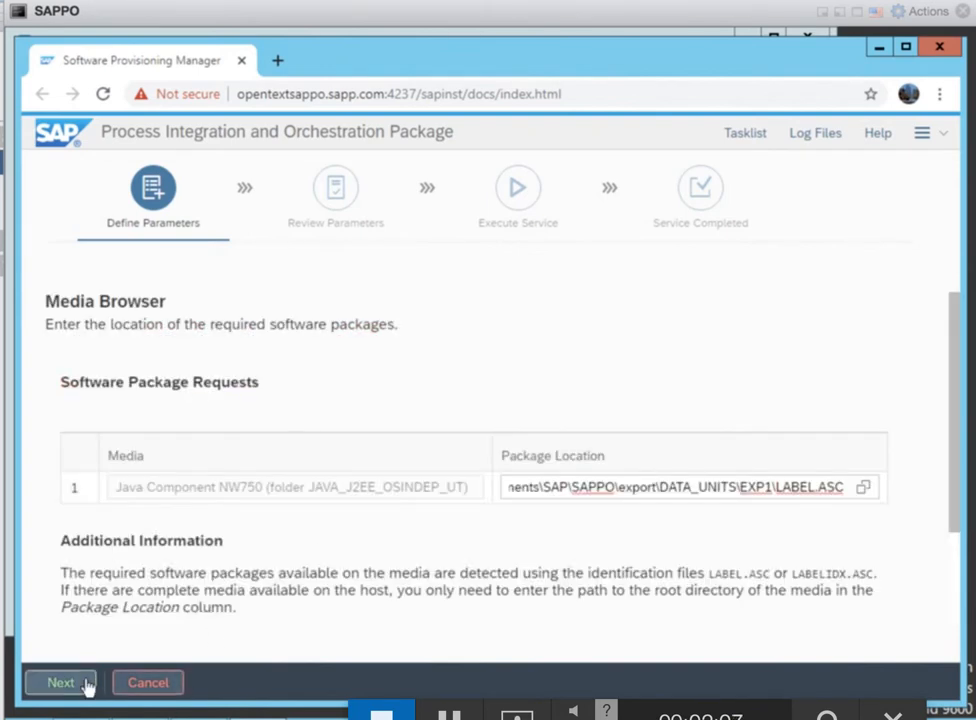
click(86, 683)
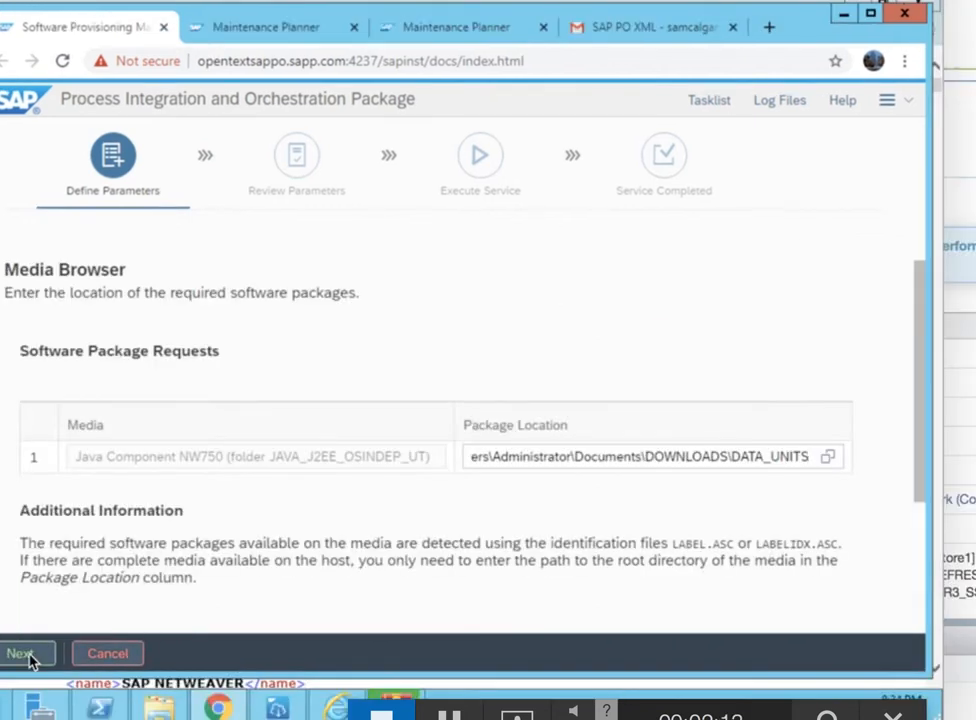
Accept the DOWNLOADS media path, SAP System ID SPO on drive E:, and DNS domain sapp.com
click(31, 660)
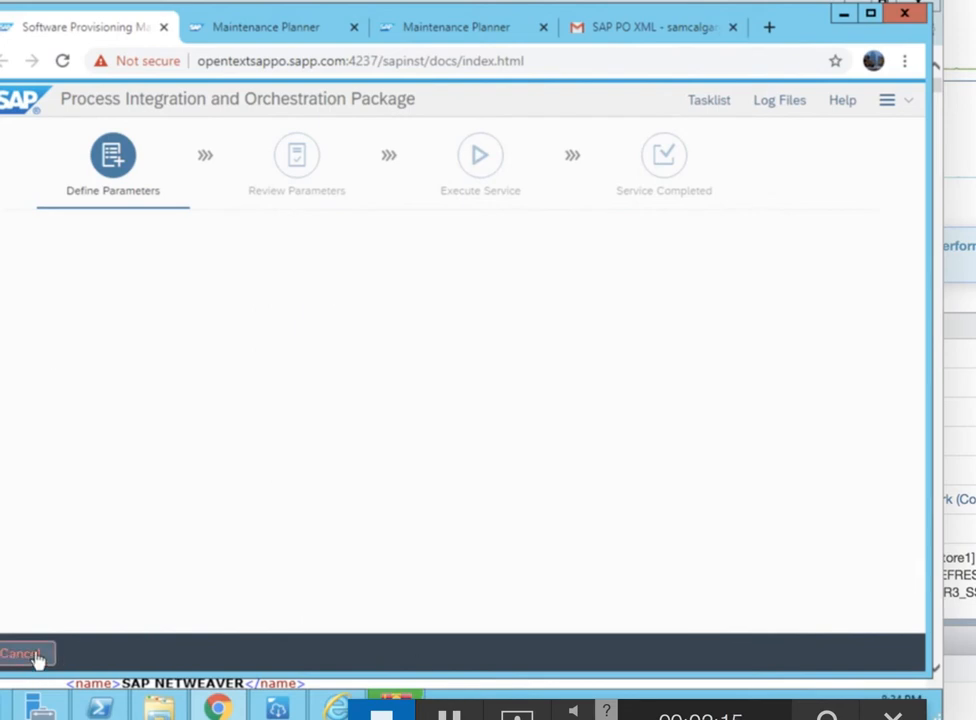
mouse_move(499, 607)
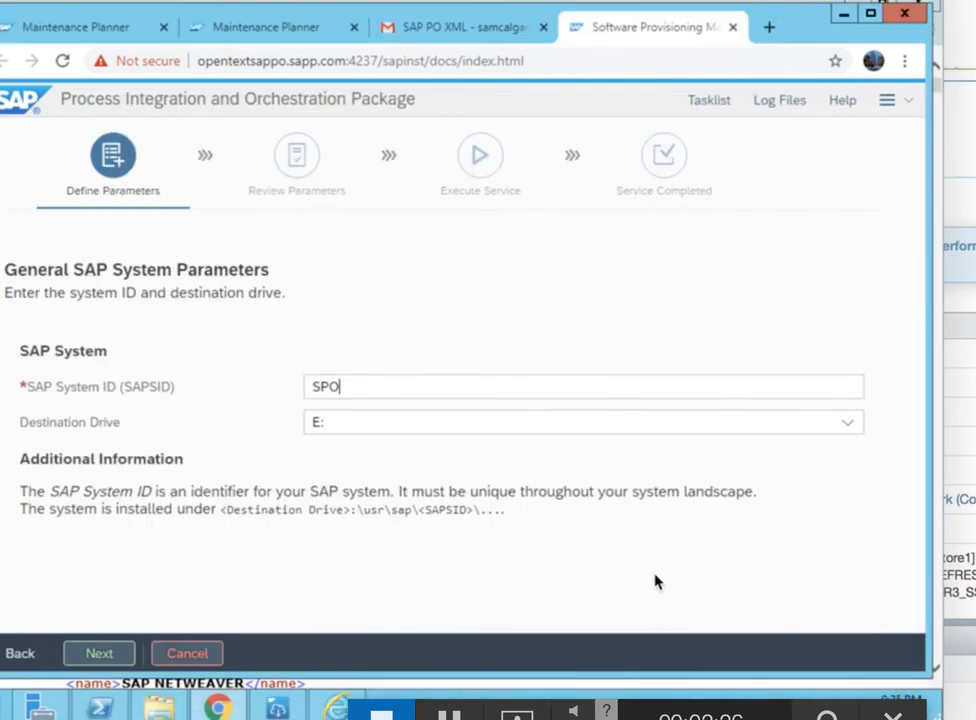
click(97, 656)
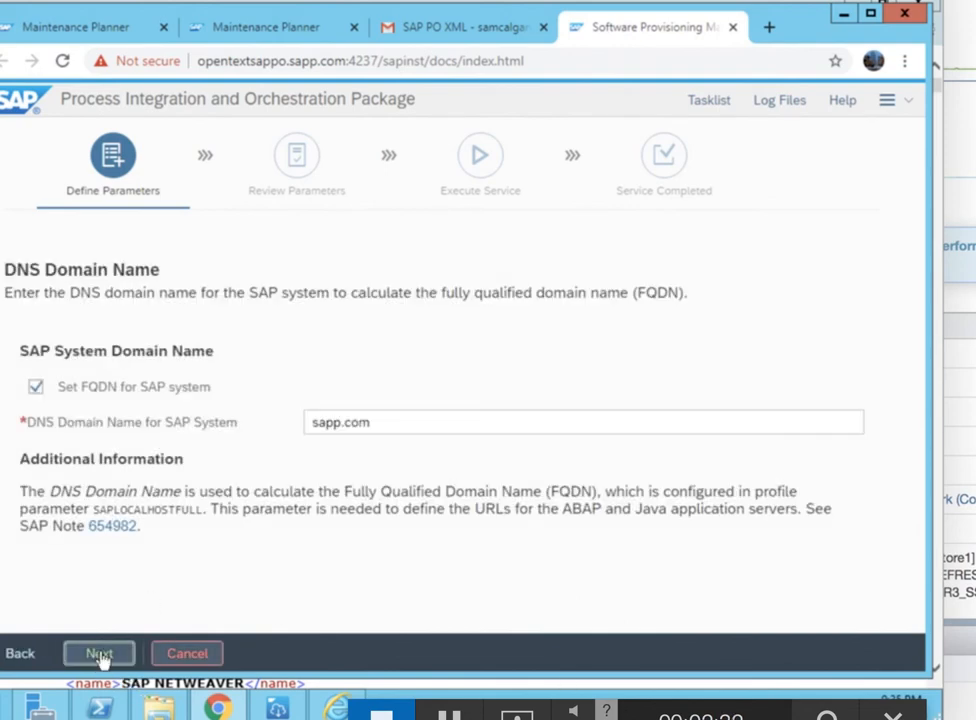
click(99, 655)
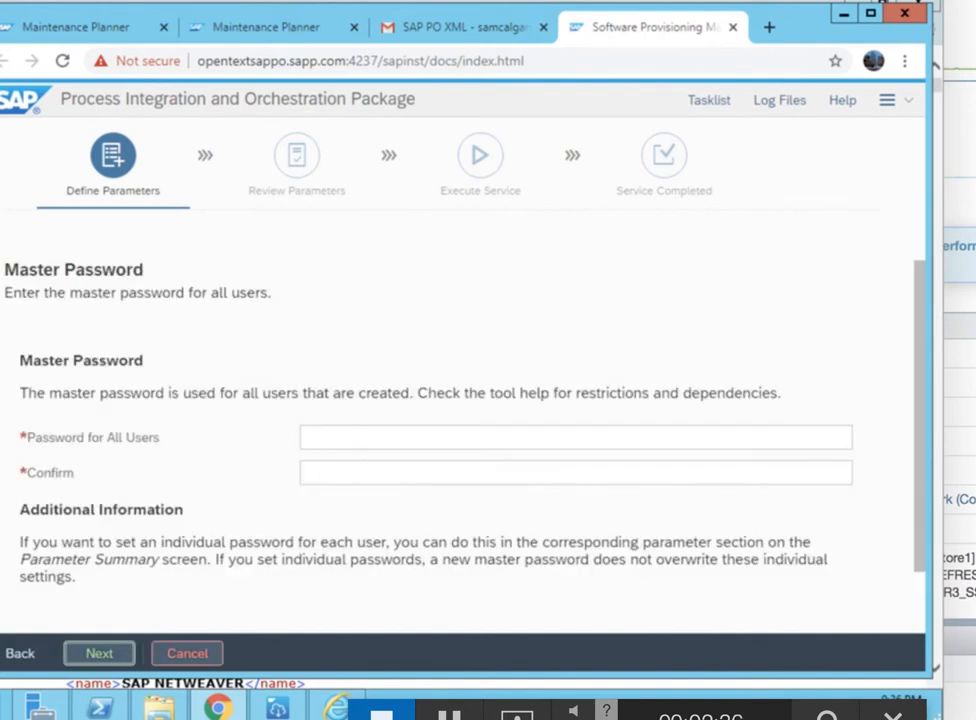
Enter and confirm the master password for all users
click(344, 438)
text(••)
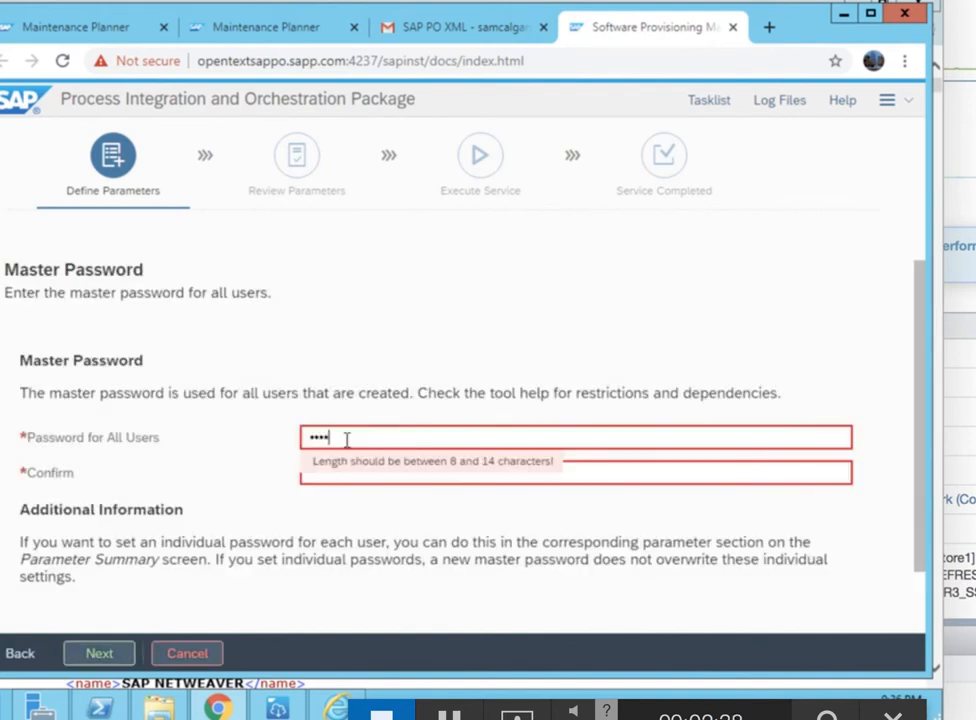
text(••••••)
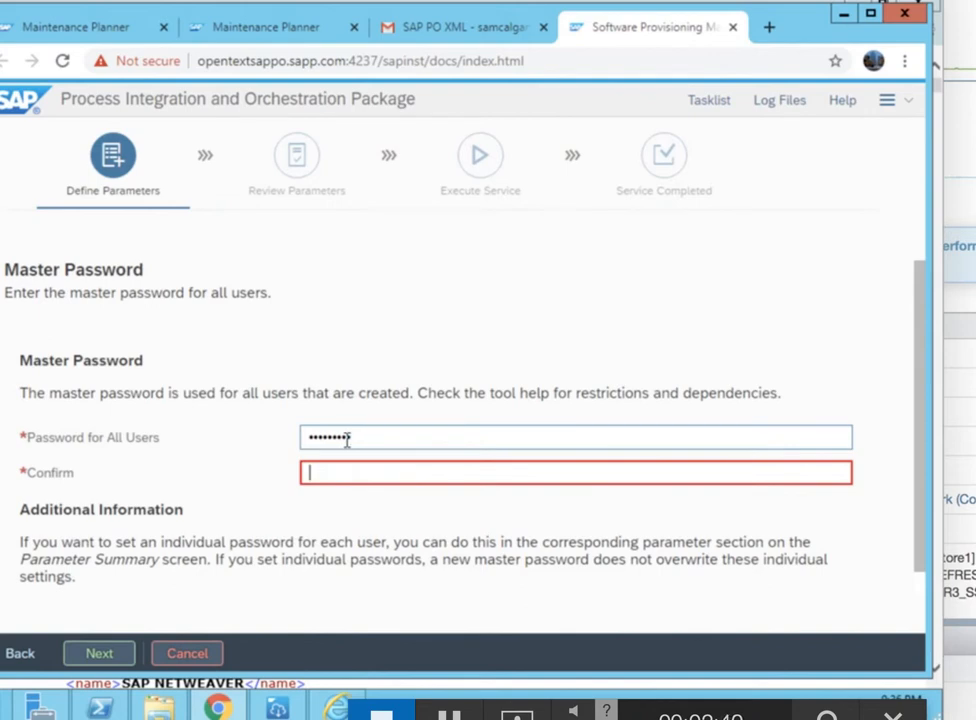
text(••••••••)
click(98, 654)
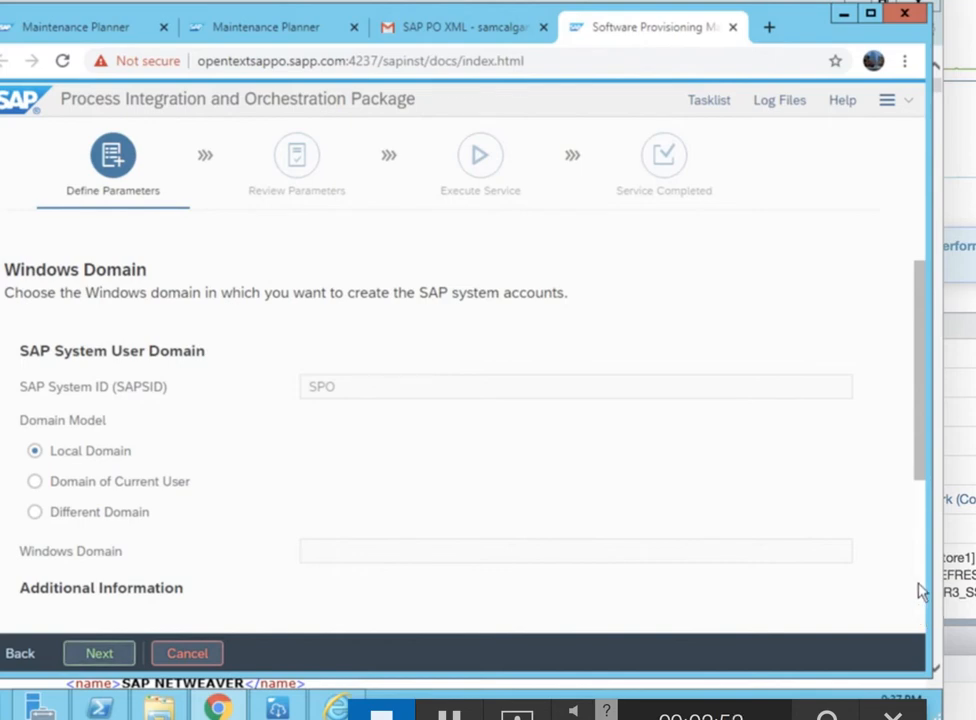
Accept Local Domain, the OS user and database administrator passwords, then review the KERNELEXE package table
scroll(921, 591, down, 3)
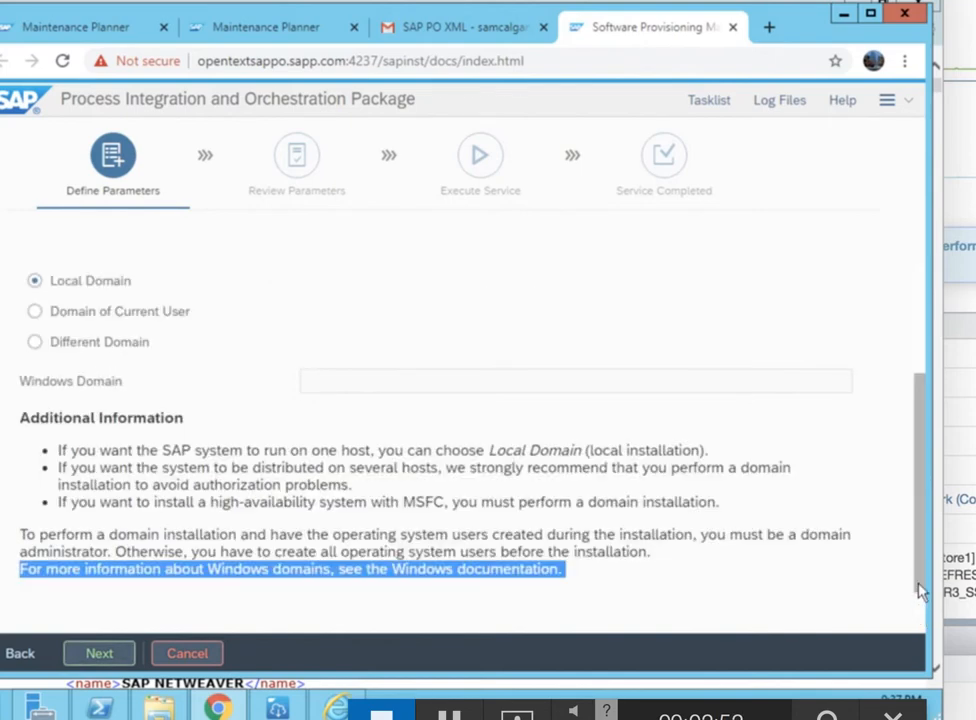
click(115, 660)
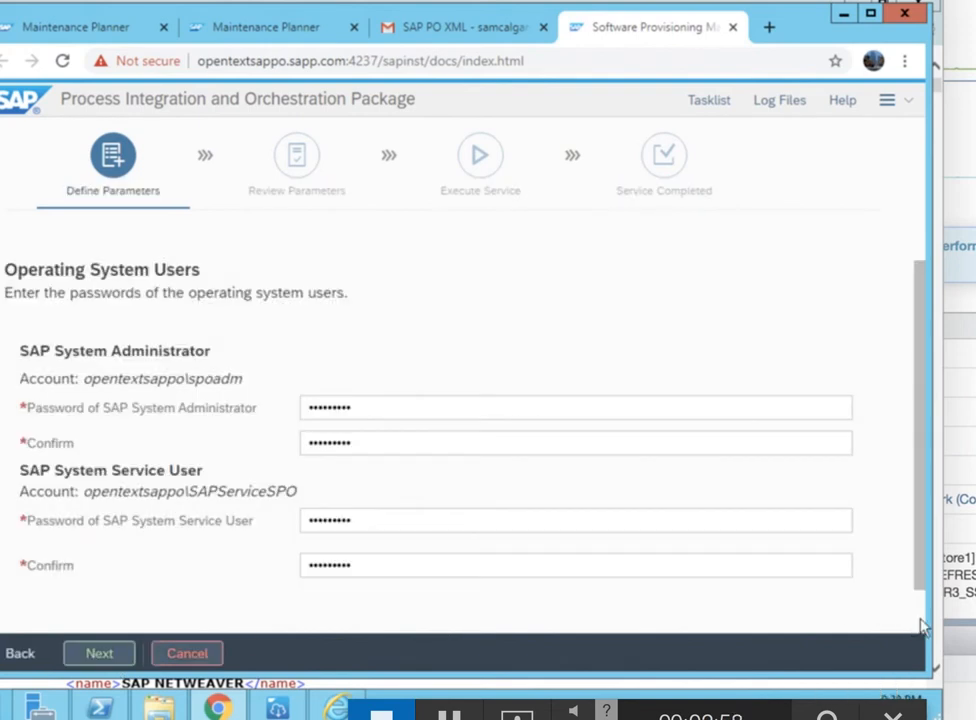
click(87, 655)
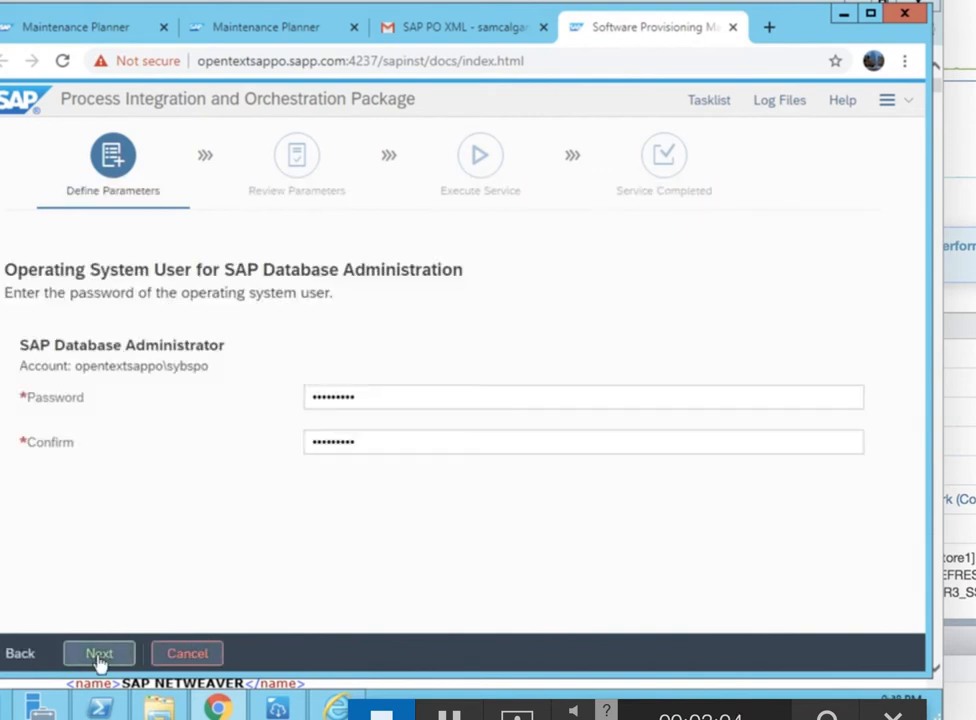
click(99, 655)
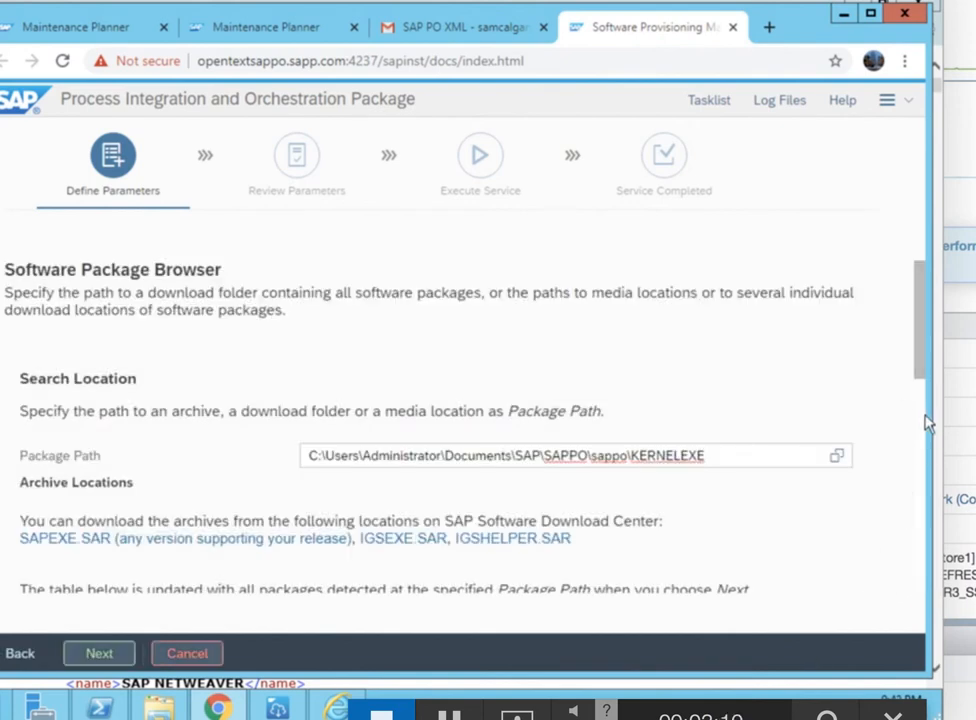
drag(927, 367, 913, 556)
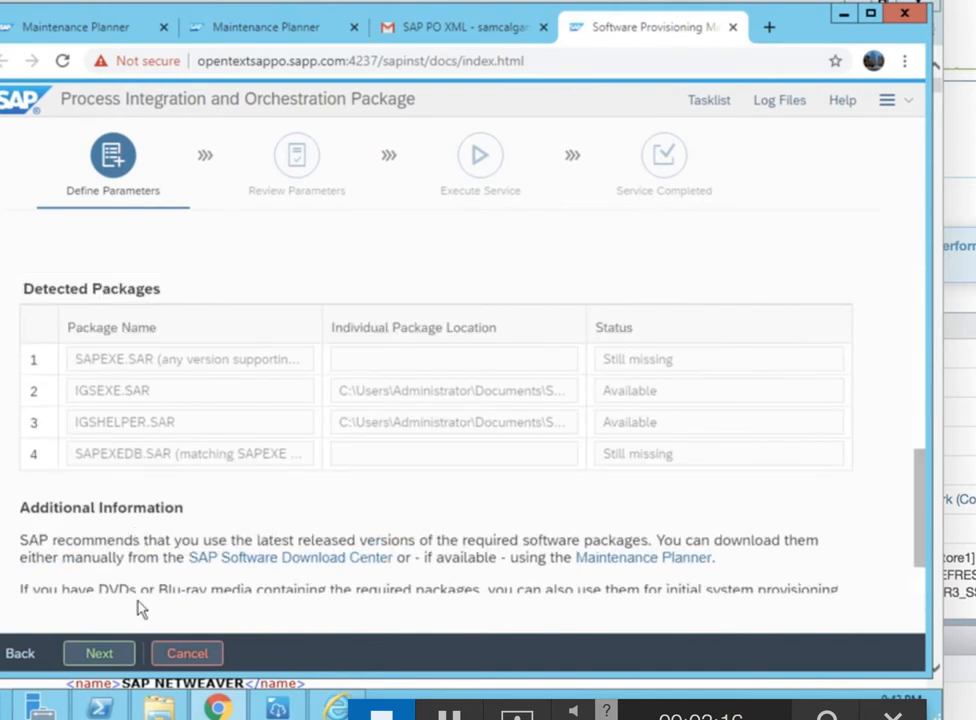
Continue the package search until the prerequisite results flag Swap Size 1920 MB versus 20480 MB
click(100, 656)
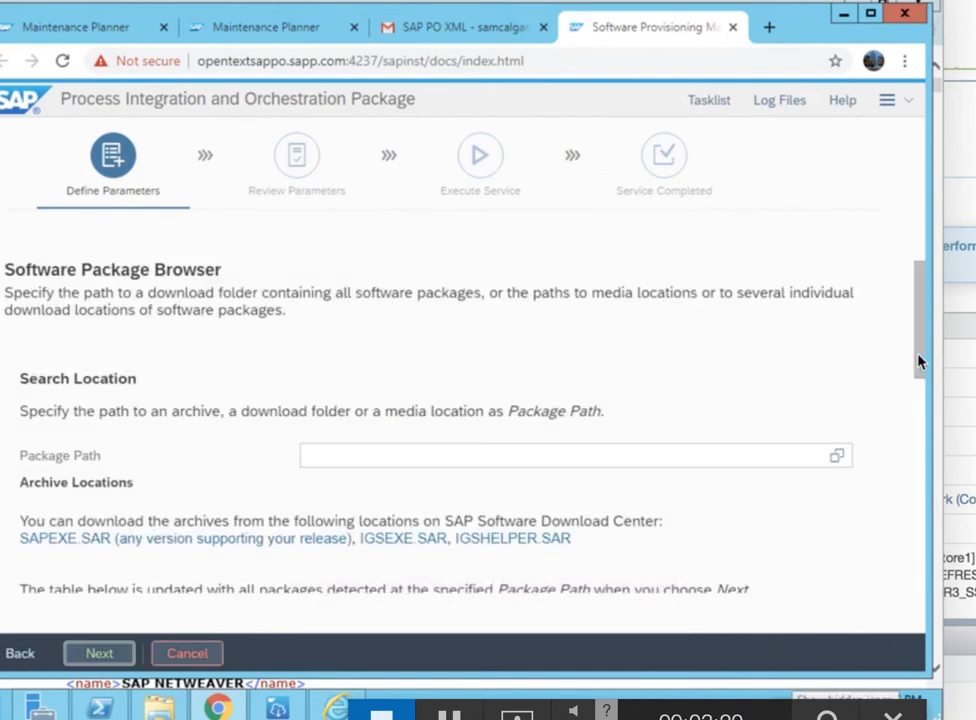
scroll(919, 362, down, 10)
click(81, 660)
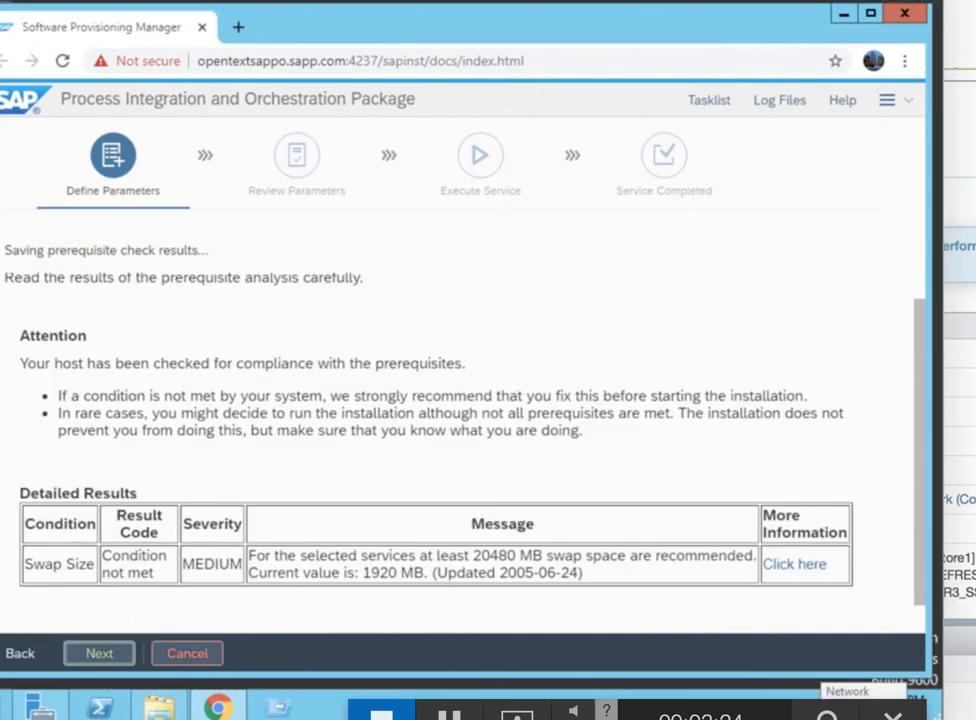
Accept the Swap Size warning without rerunning checks and continue with SAPHOSTAGENT.SAR 721
click(89, 656)
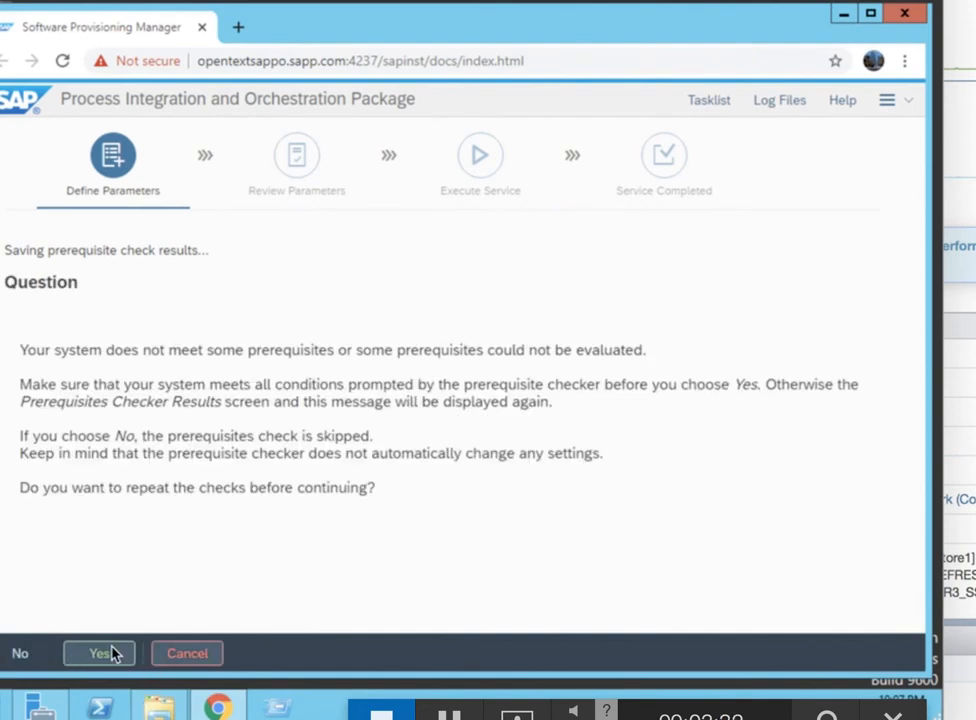
click(24, 653)
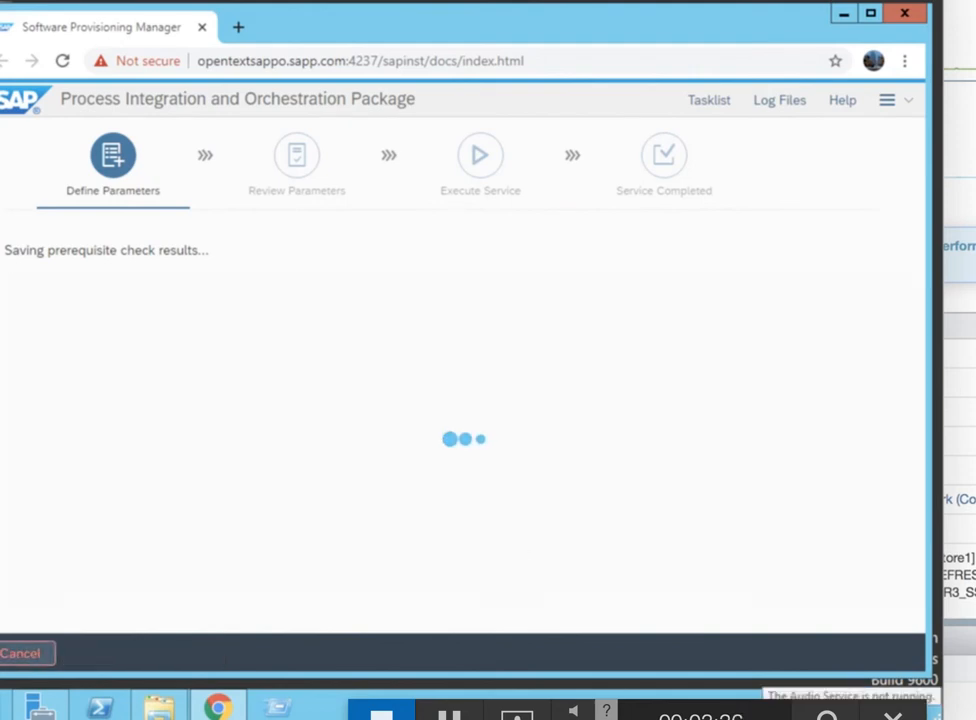
scroll(918, 583, down, 5)
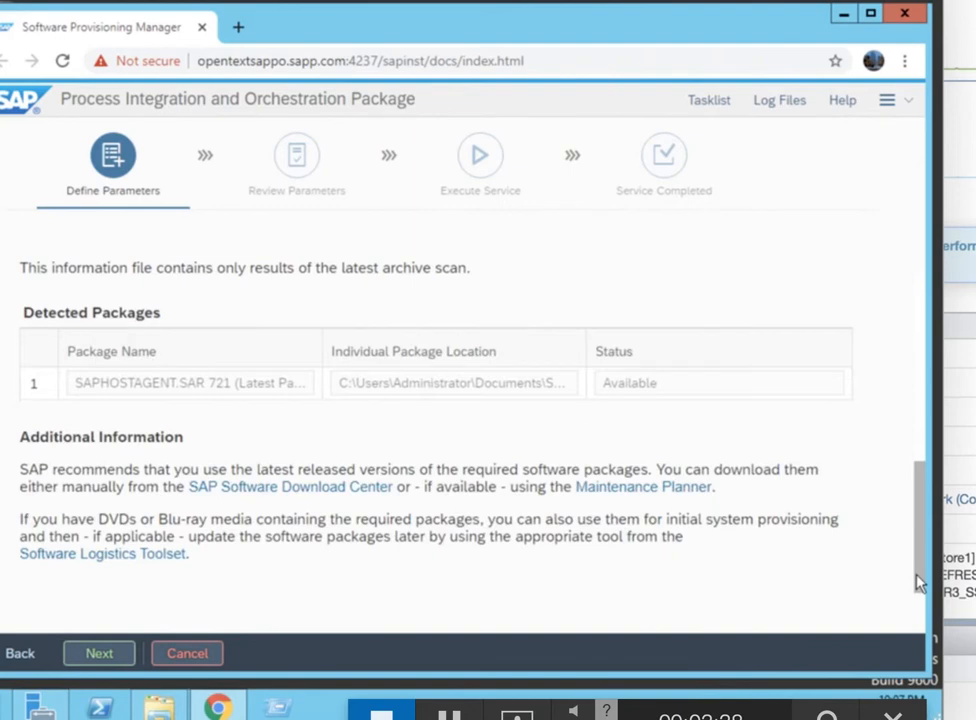
click(100, 655)
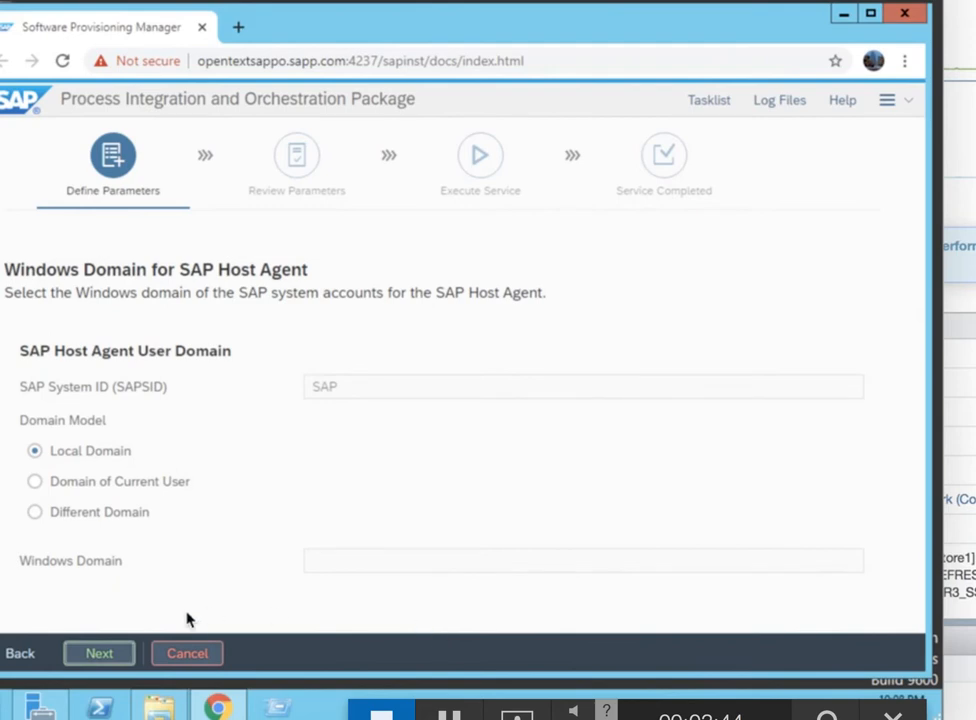
Keep Local Domain for the SAP Host Agent and accept its pre-filled administrator password
double_click(486, 457)
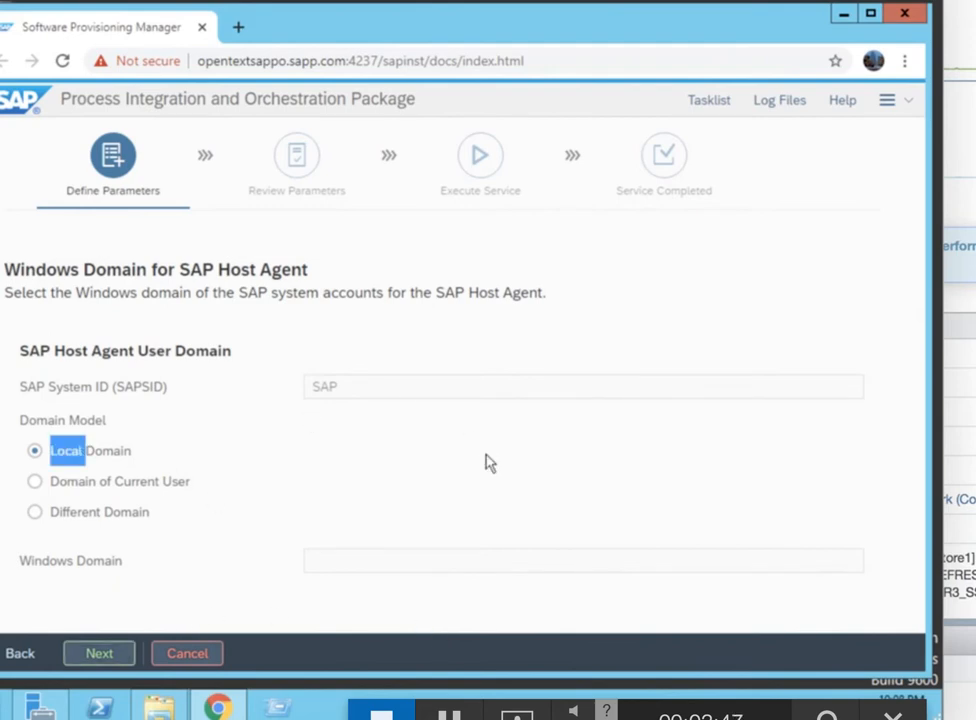
click(97, 658)
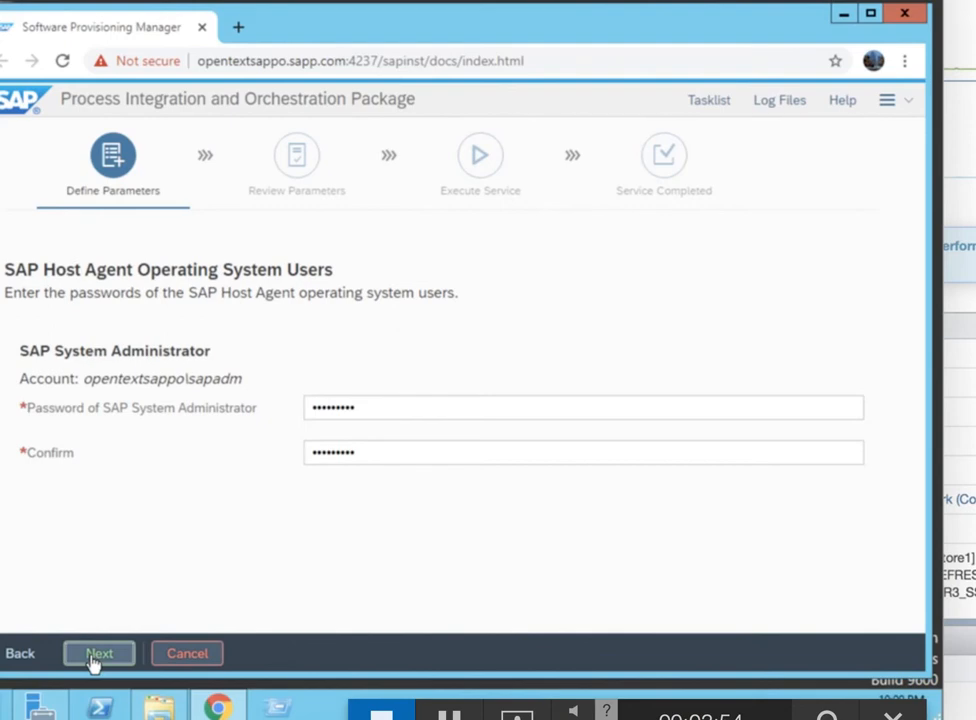
click(97, 656)
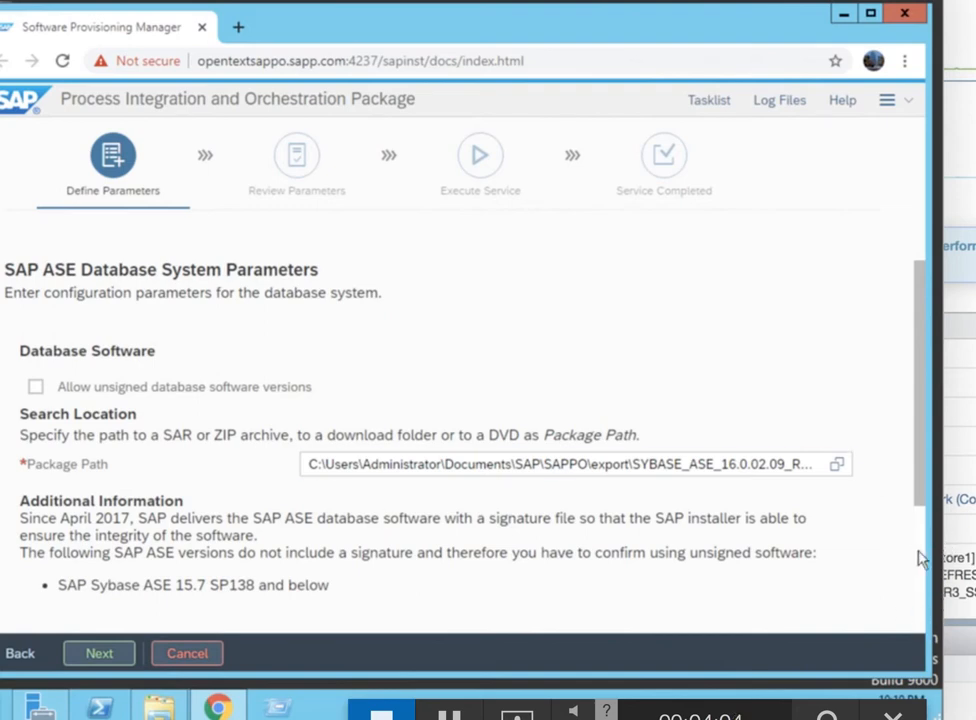
Accept the SAP ASE package path and the default system database sizes
scroll(918, 552, down, 2)
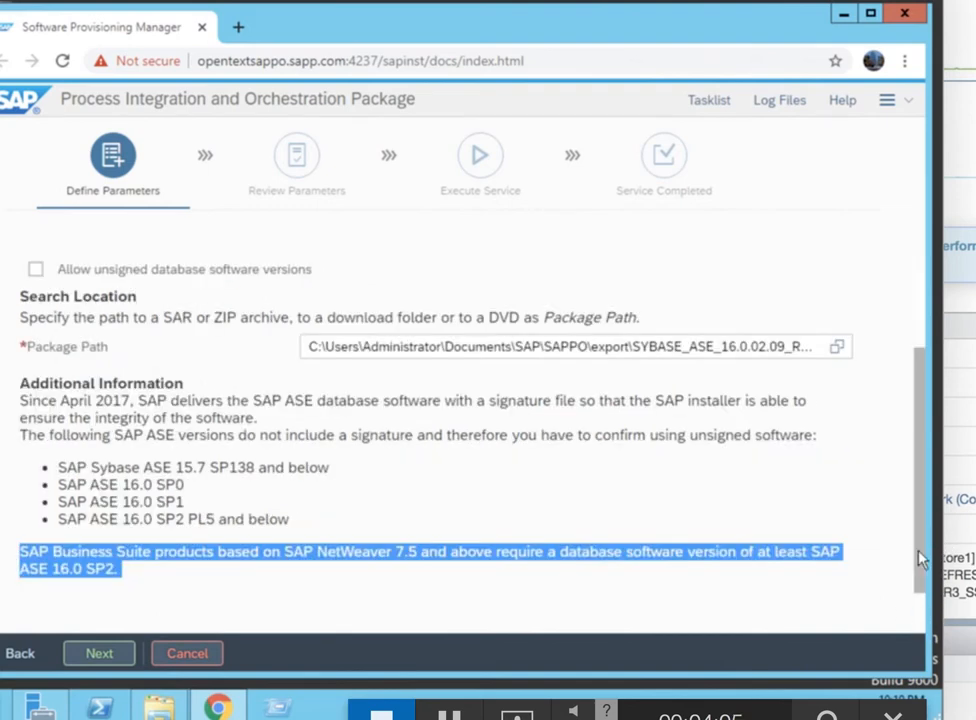
click(233, 600)
click(115, 660)
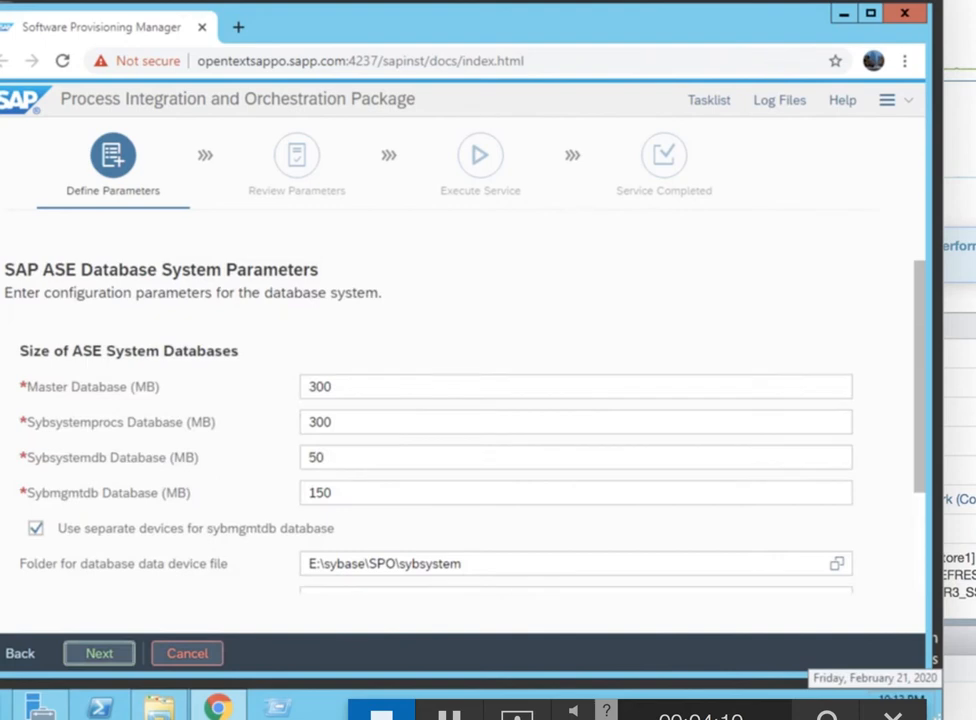
scroll(922, 560, down, 2)
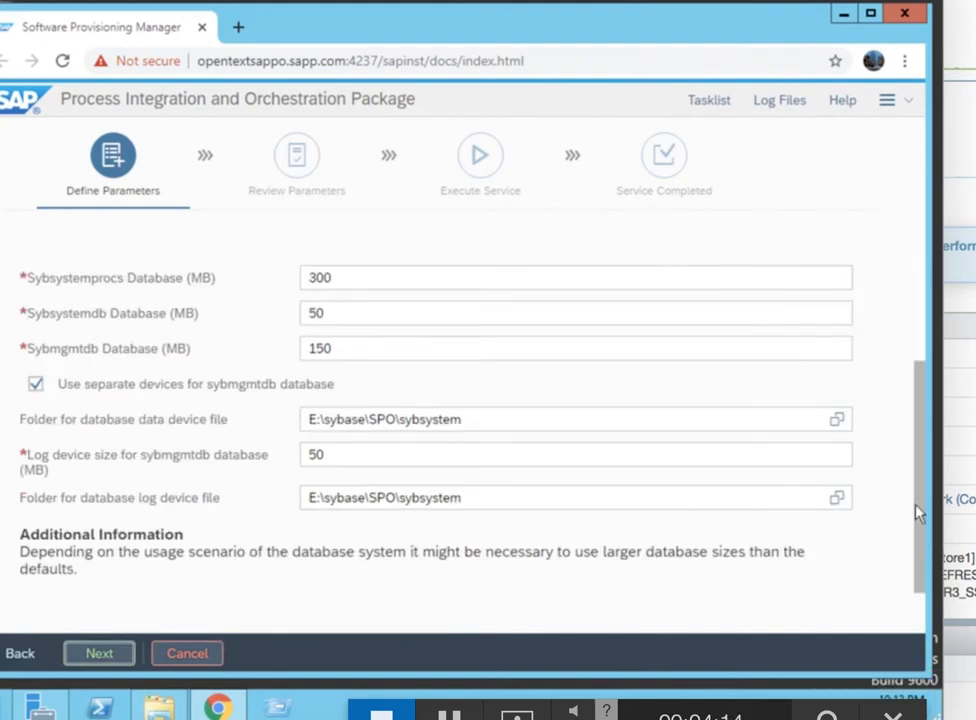
click(88, 658)
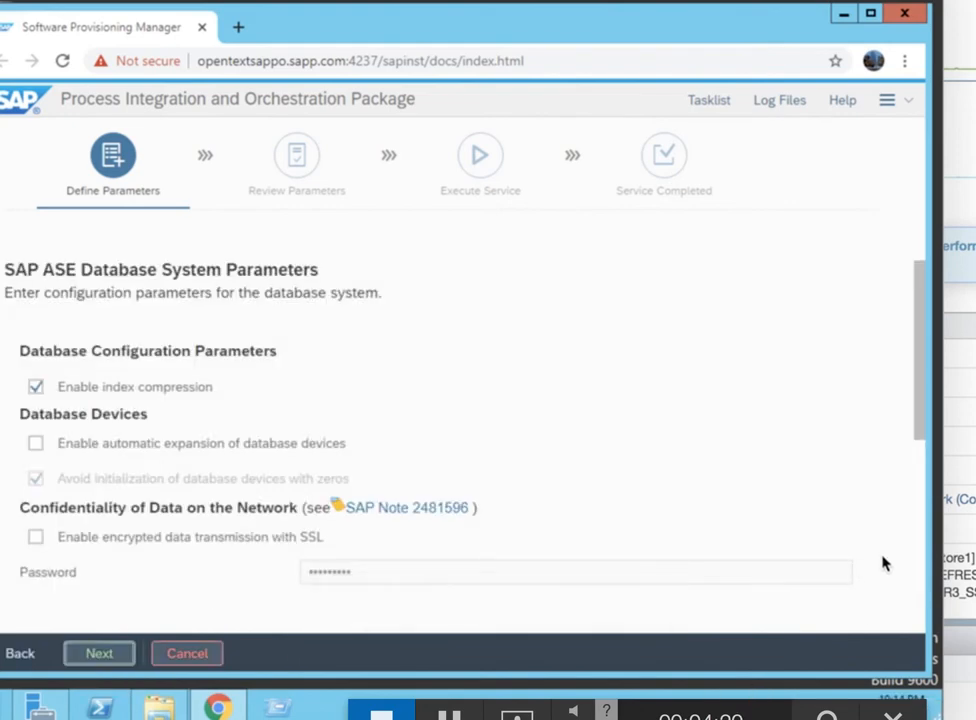
Accept the ASE configuration options with index compression, the device sizes, and the access-control and audit settings
scroll(918, 578, down, 3)
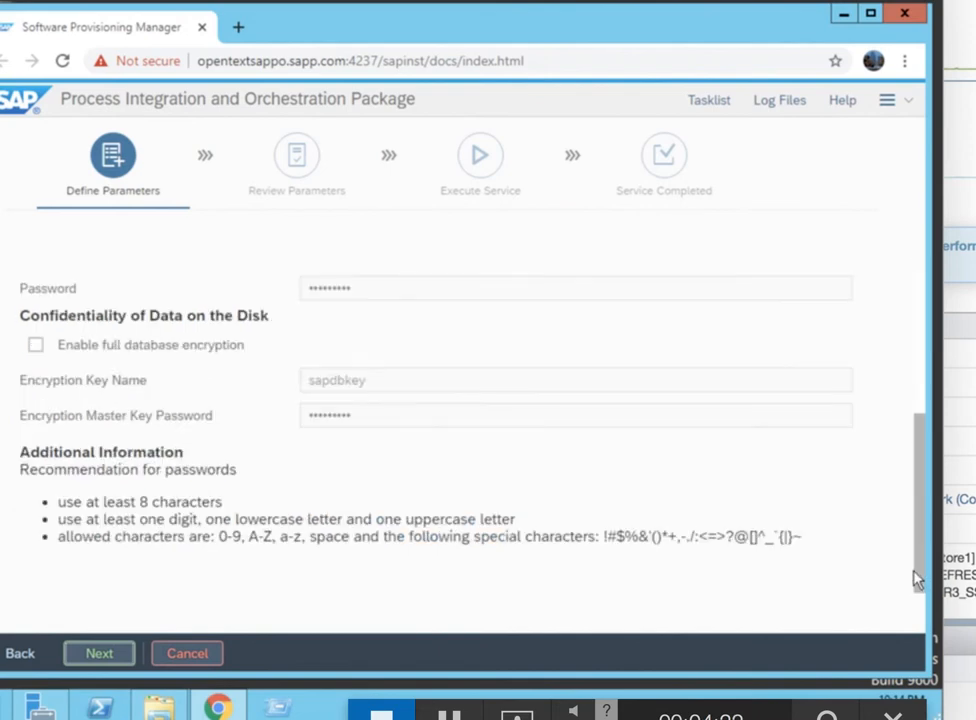
click(106, 658)
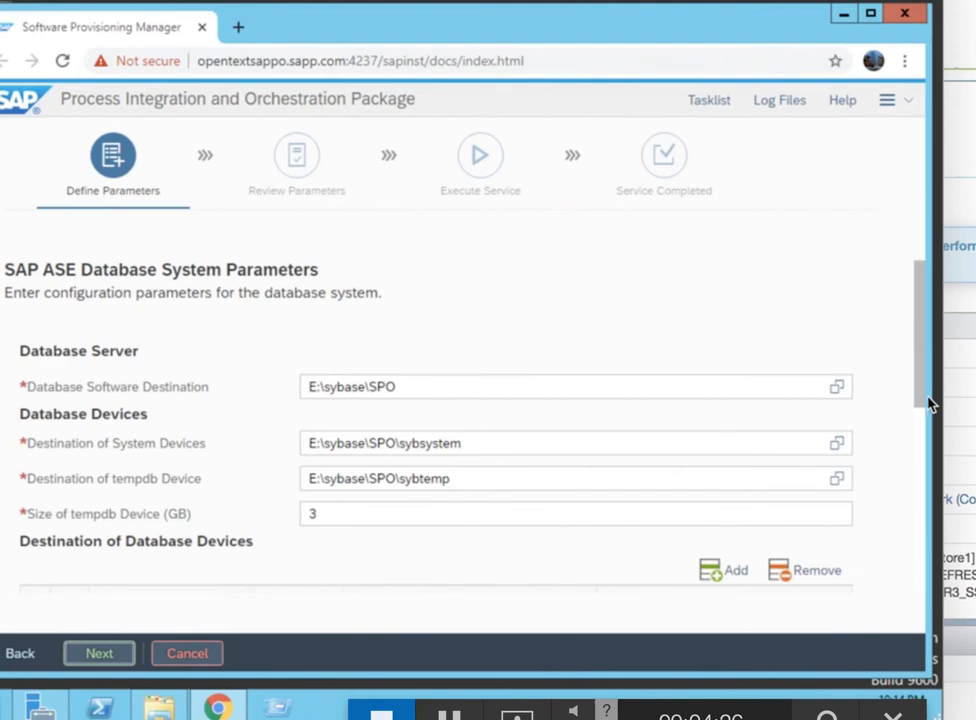
drag(918, 395, 908, 660)
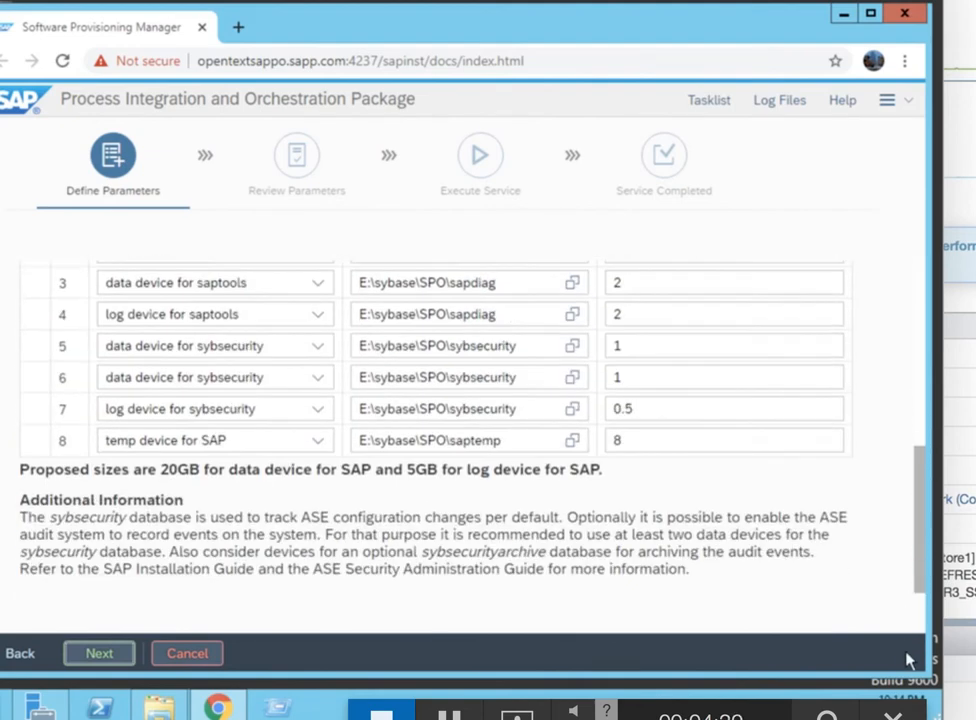
click(101, 656)
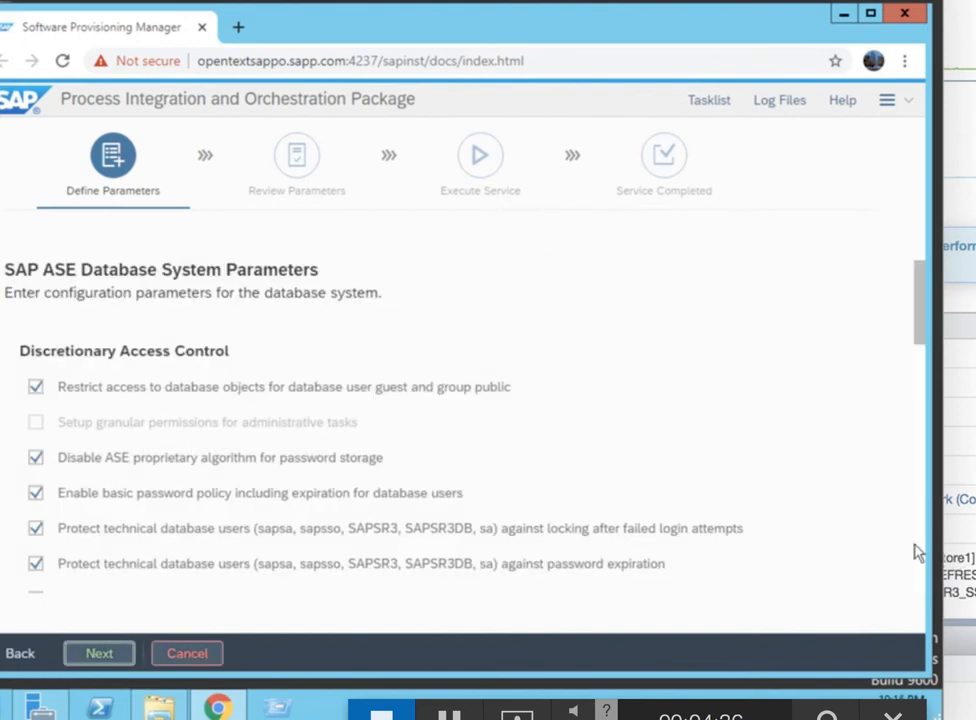
scroll(915, 553, down, 10)
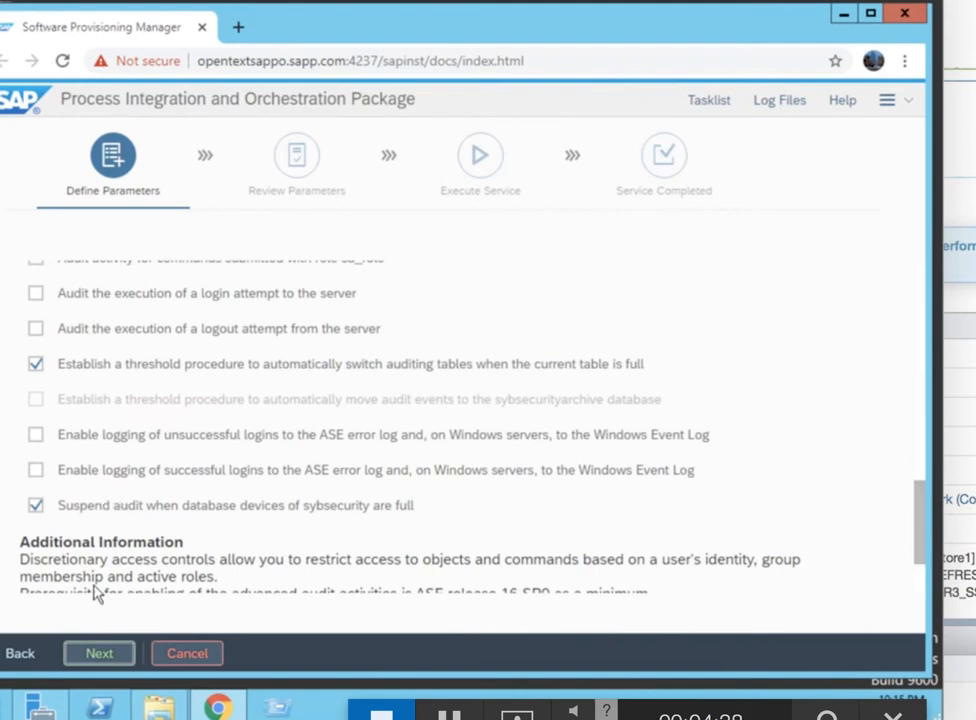
click(100, 653)
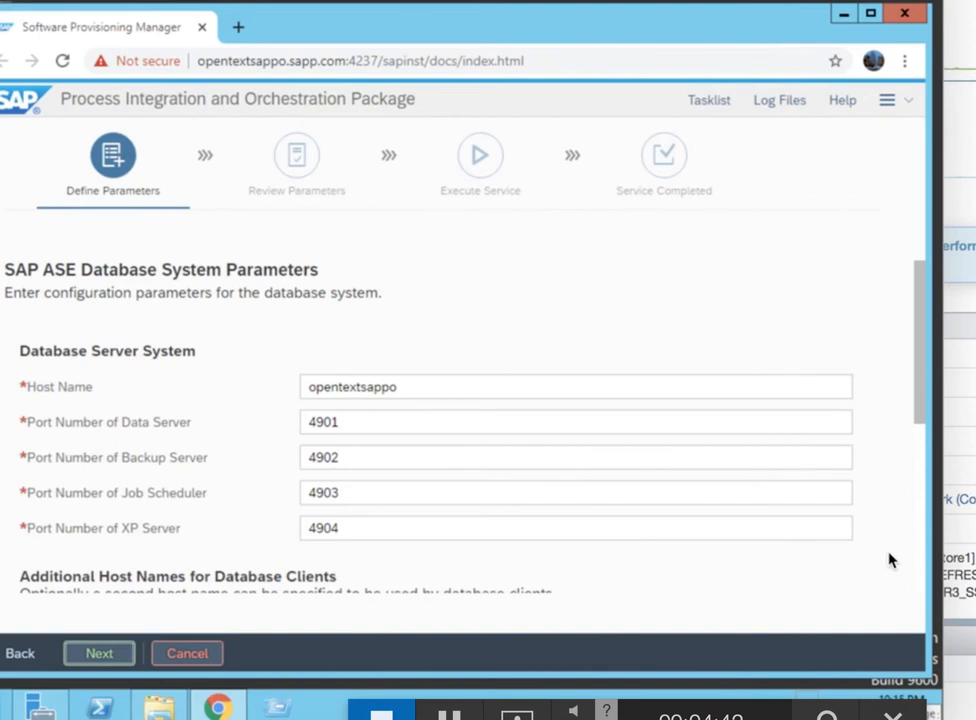
Accept the database server host with ports 4901–4904 and the pre-filled database user passwords
scroll(916, 563, down, 3)
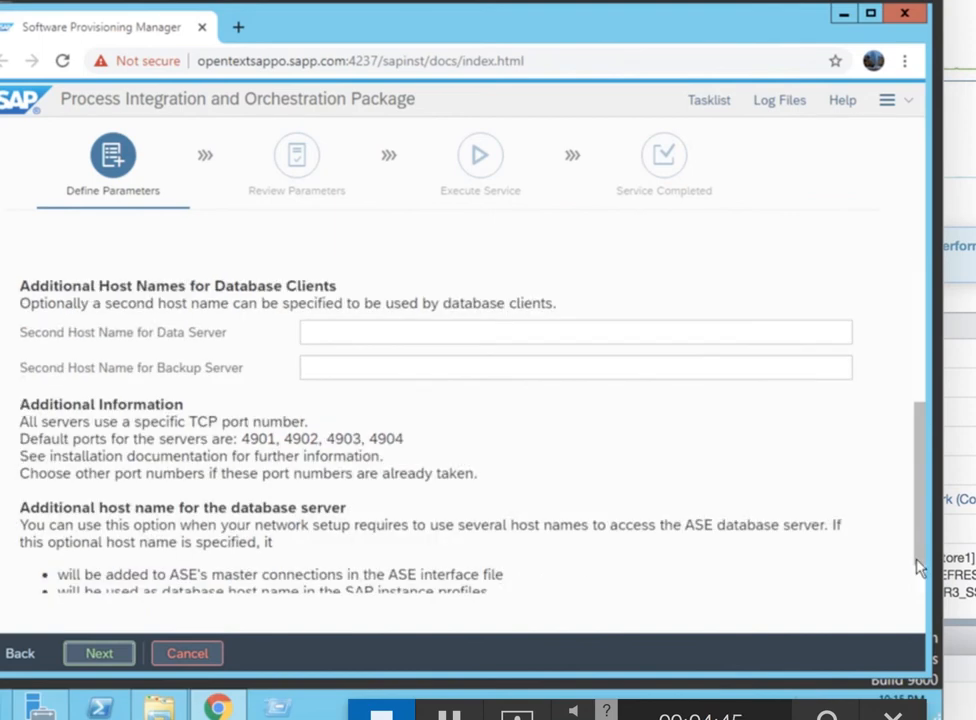
triple_click(911, 288)
scroll(920, 300, up, 3)
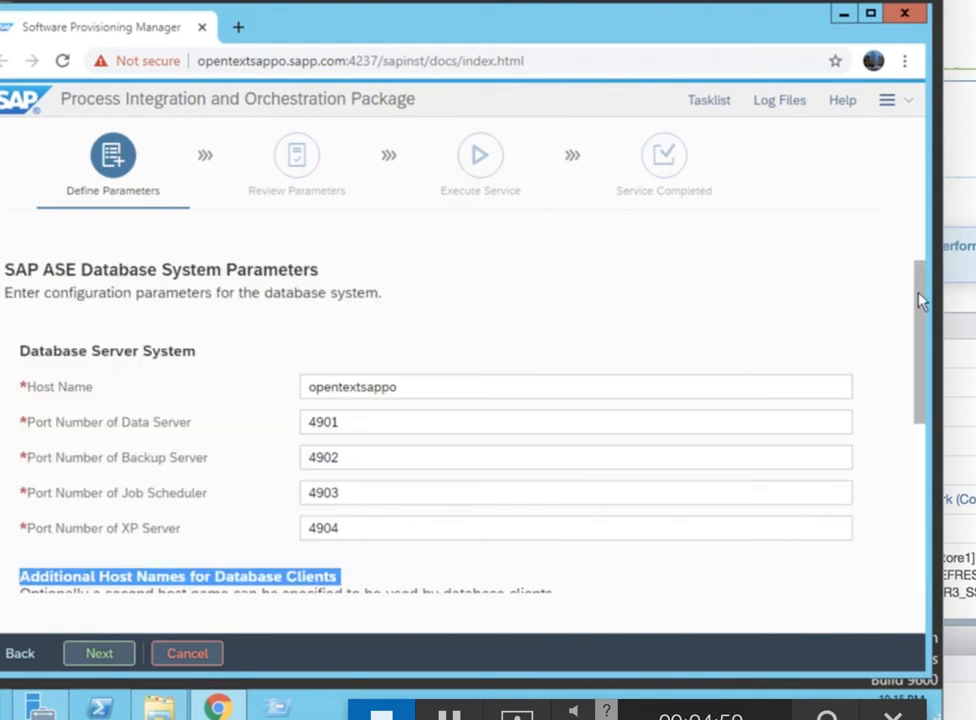
click(84, 658)
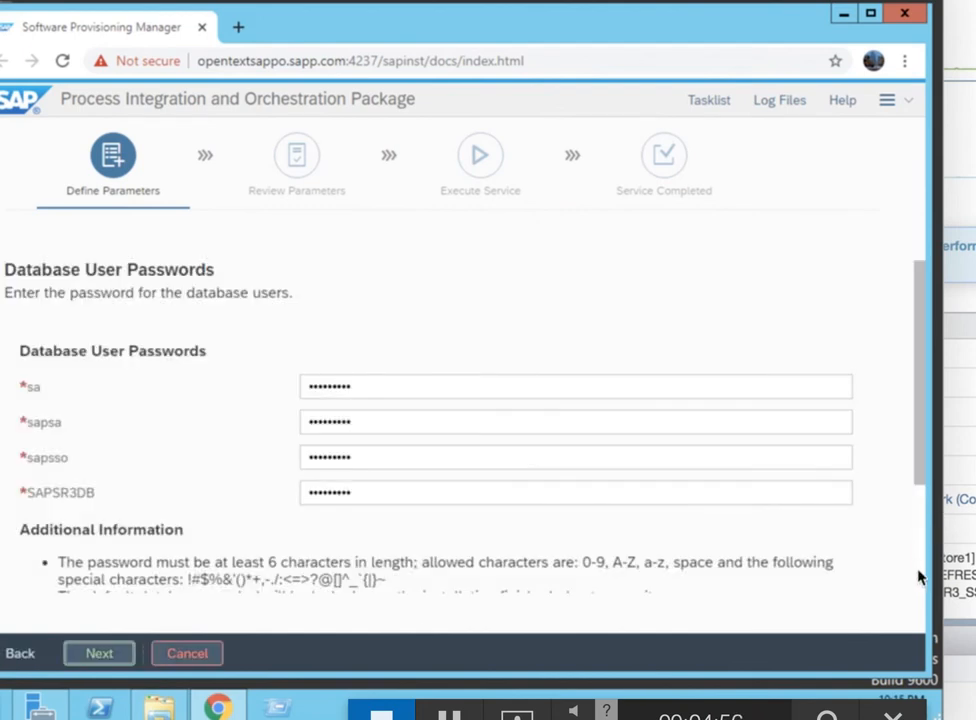
scroll(919, 577, down, 3)
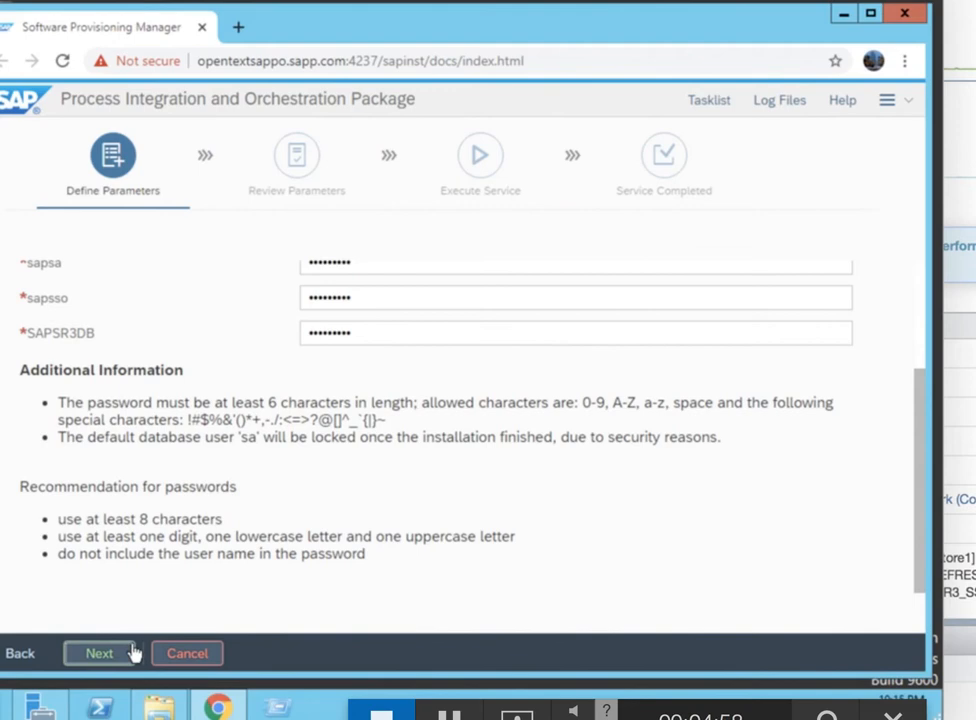
click(80, 652)
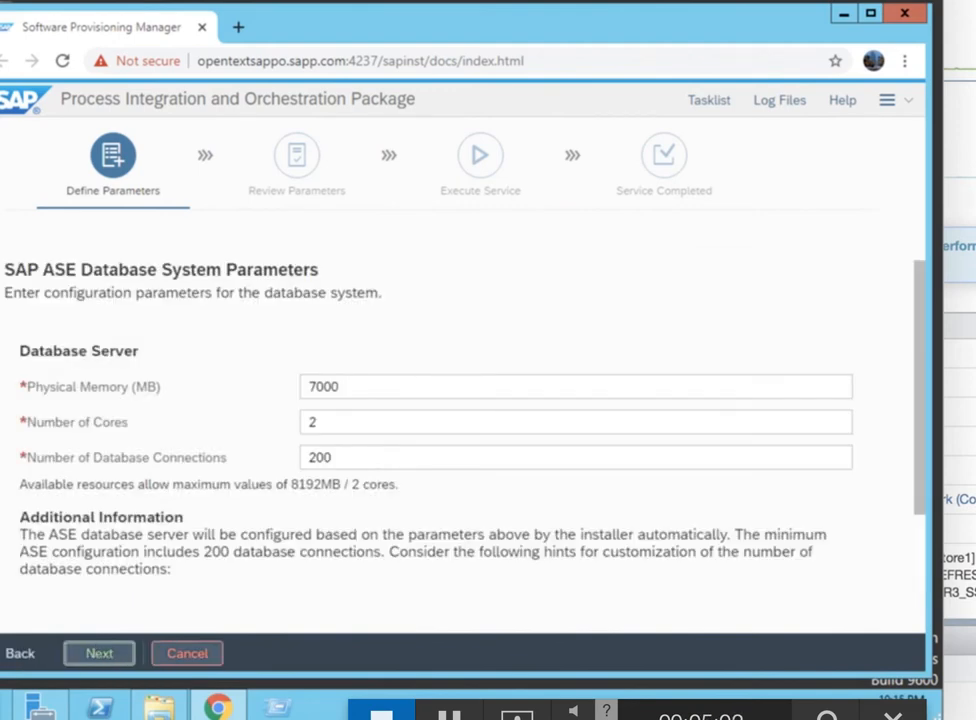
Accept 7000 MB memory and 2 cores, the secure store key phrase, and statistics with 2 parallel jobs
click(100, 655)
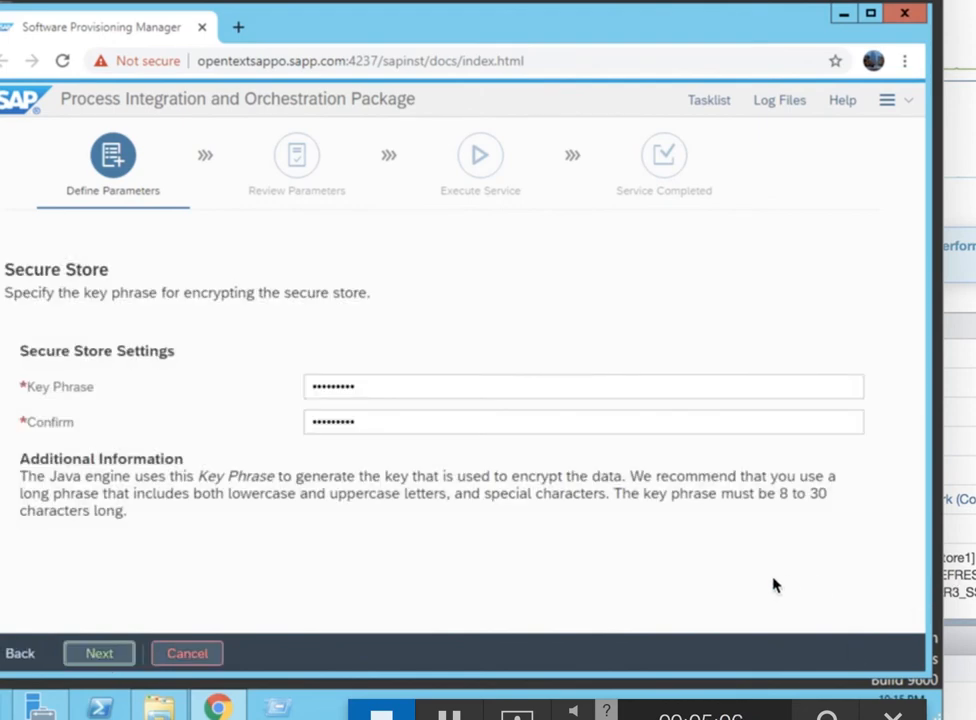
click(98, 654)
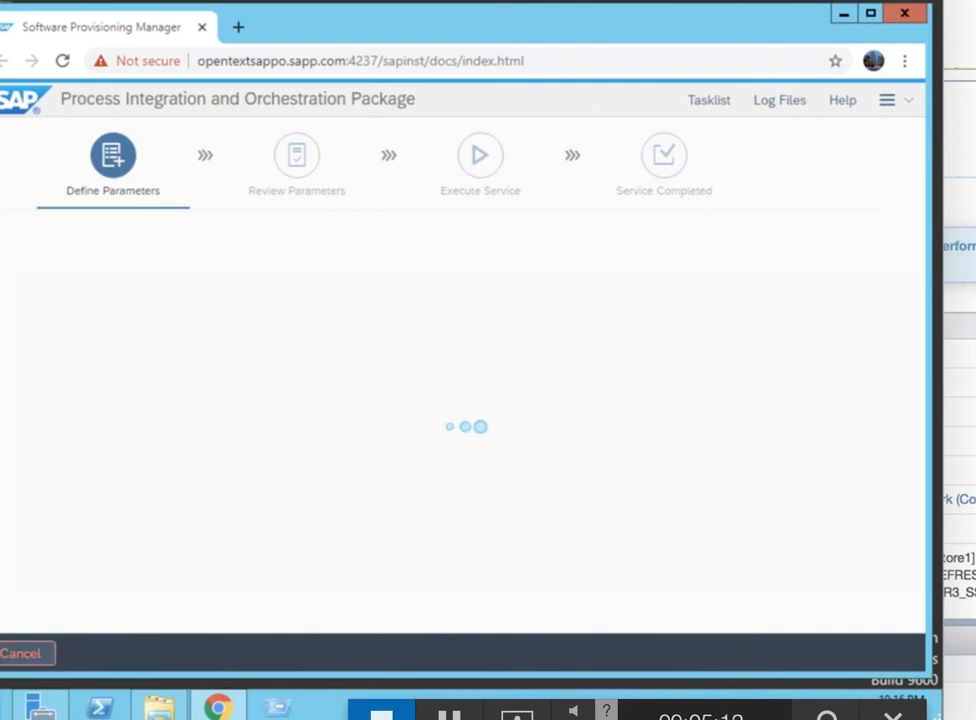
triple_click(922, 608)
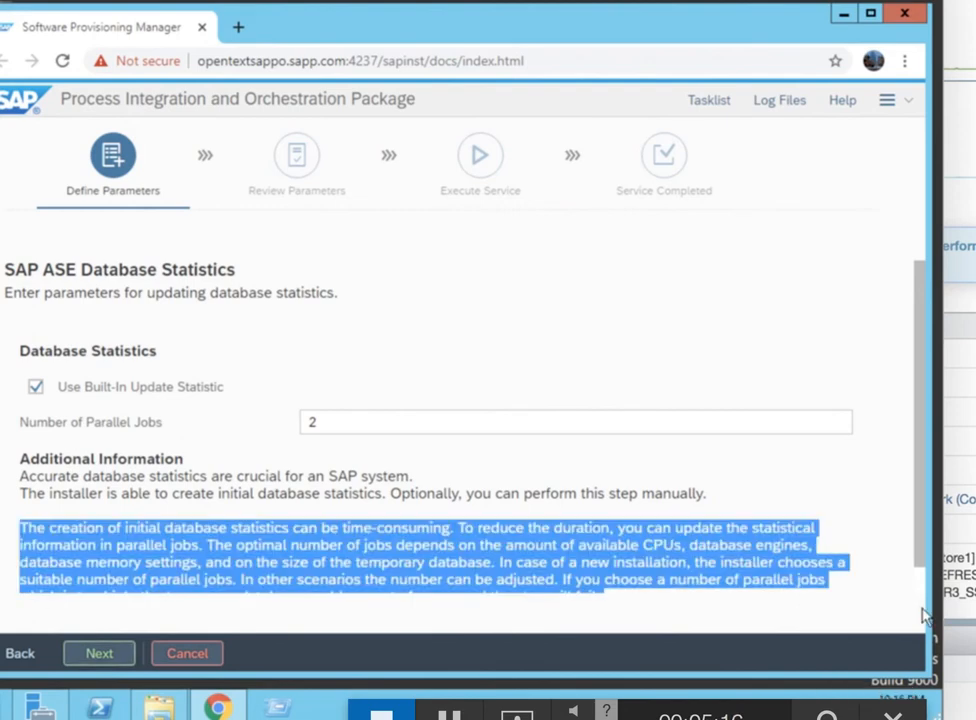
click(922, 614)
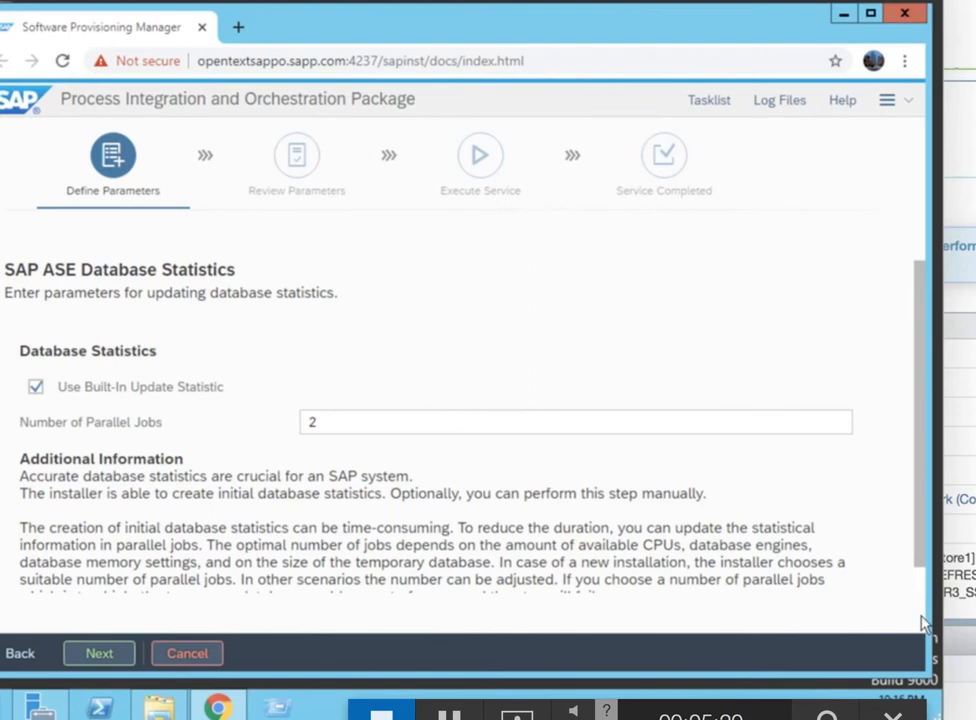
scroll(919, 600, down, 1)
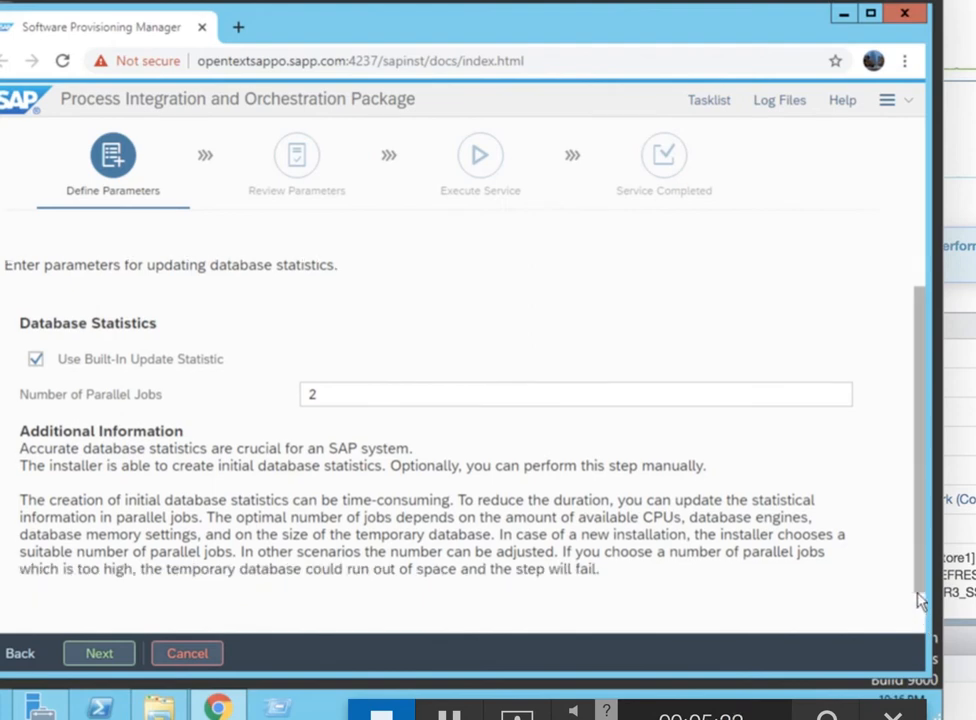
click(107, 658)
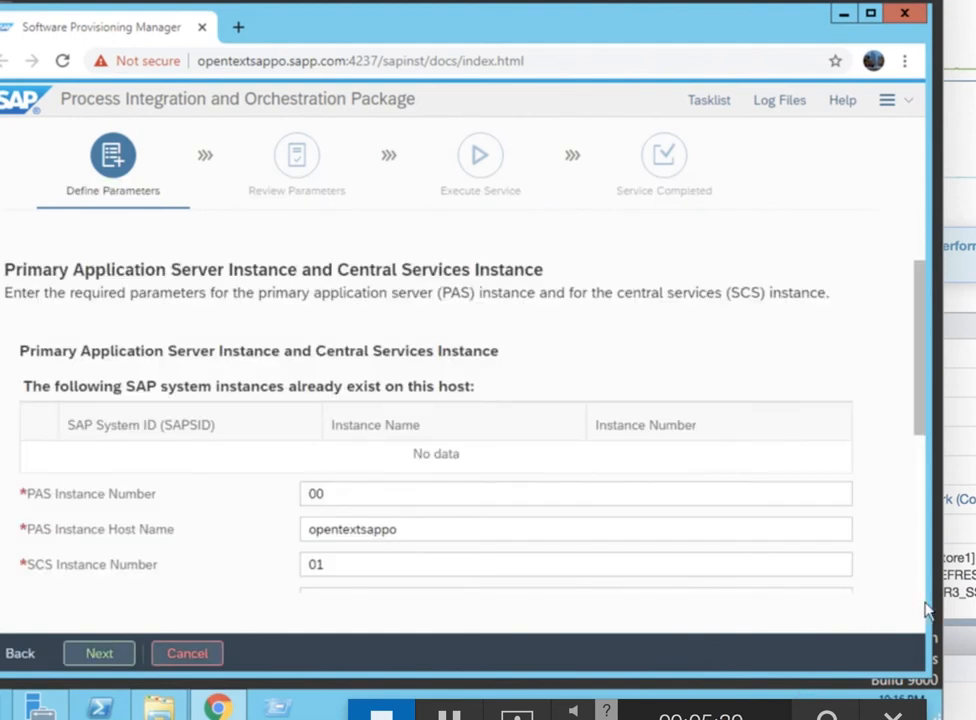
Accept PAS 00 / SCS 01, the message server port, the webadm password and the Java UME users
drag(921, 366, 916, 556)
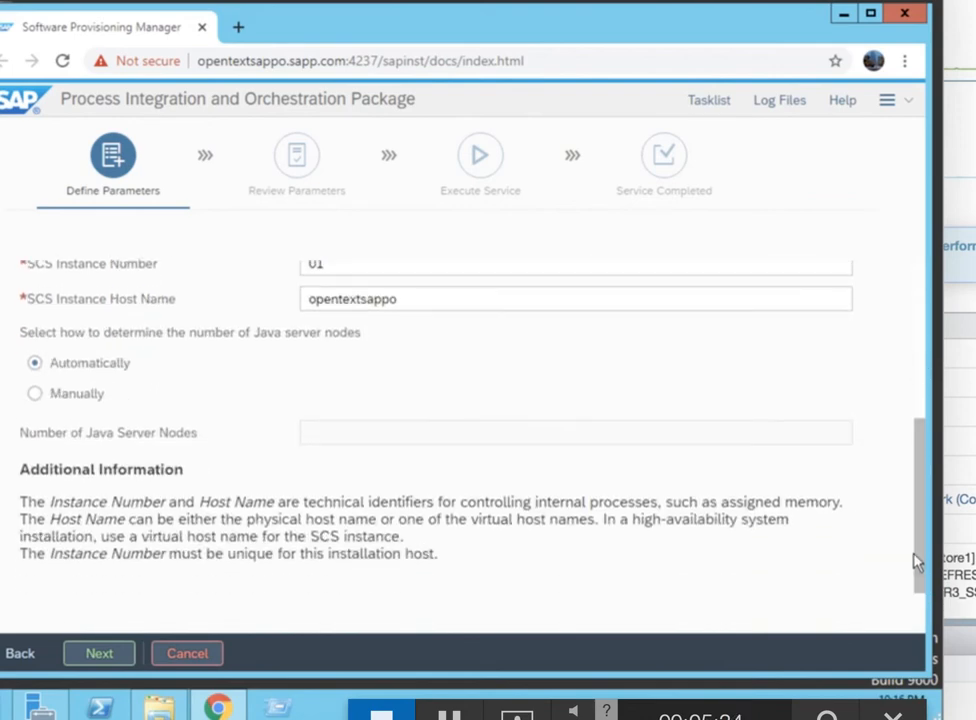
click(105, 660)
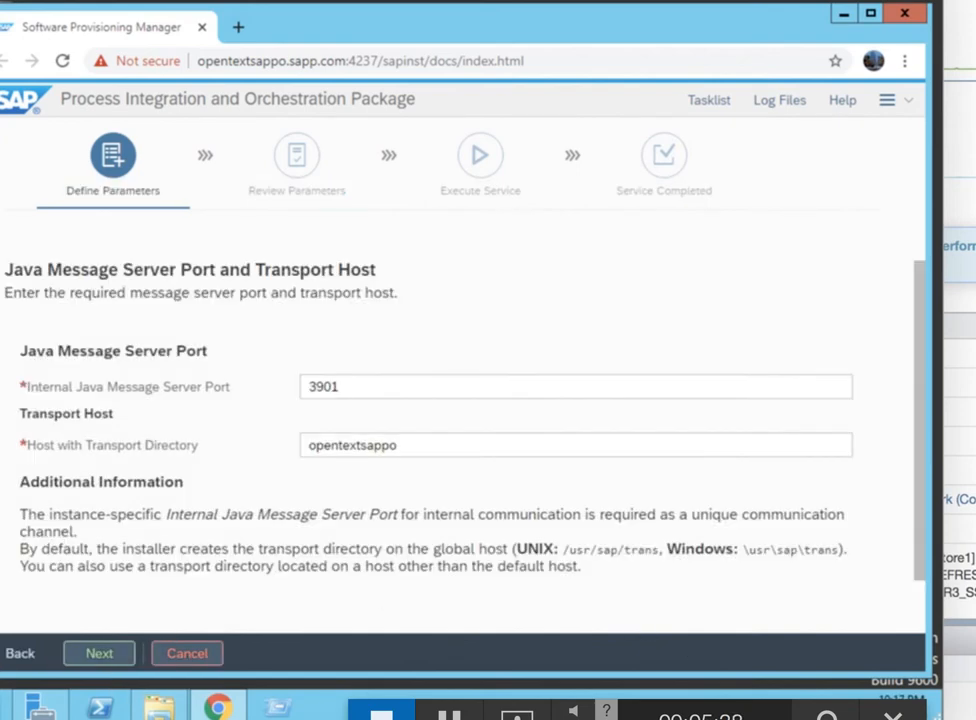
click(105, 656)
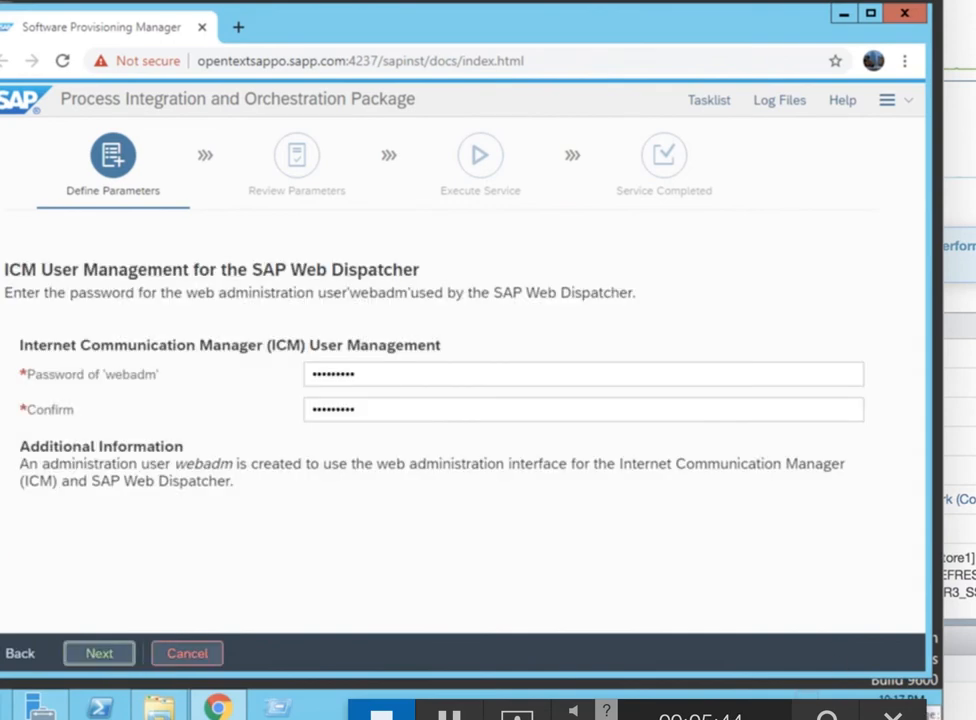
click(98, 660)
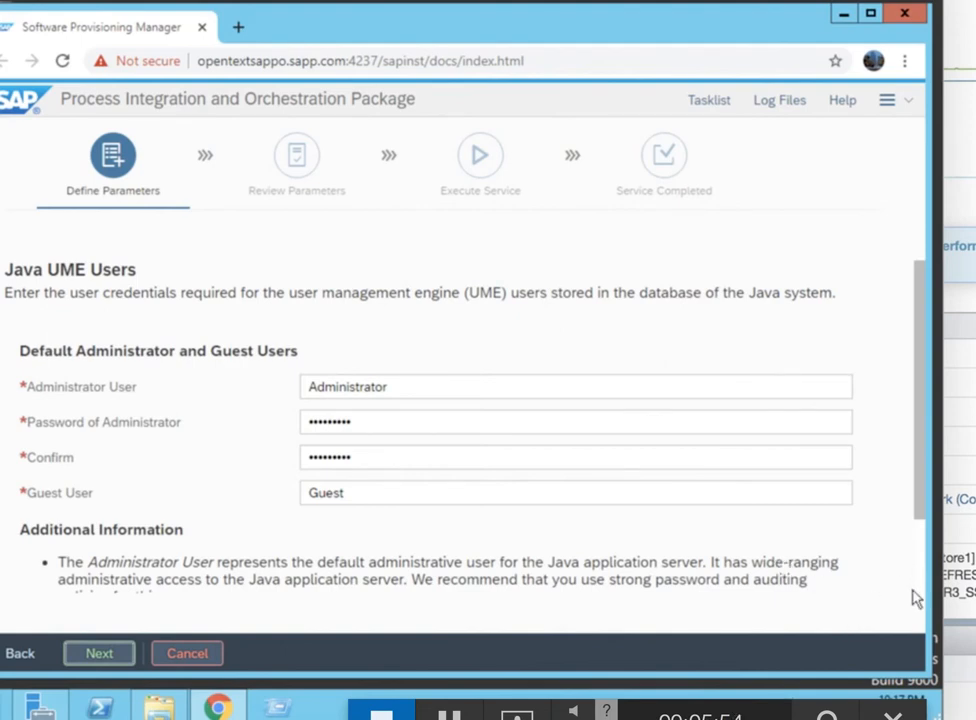
click(100, 655)
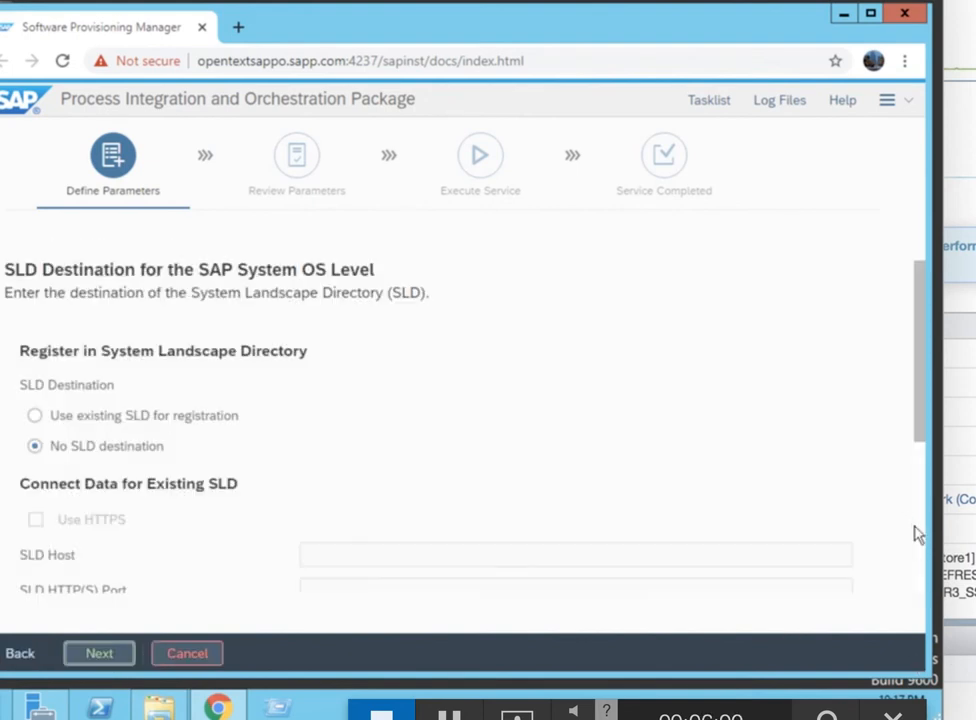
Continue with no SLD destination, no message server ACL, no Web Dispatcher and no NWDI integration
scroll(918, 535, down, 3)
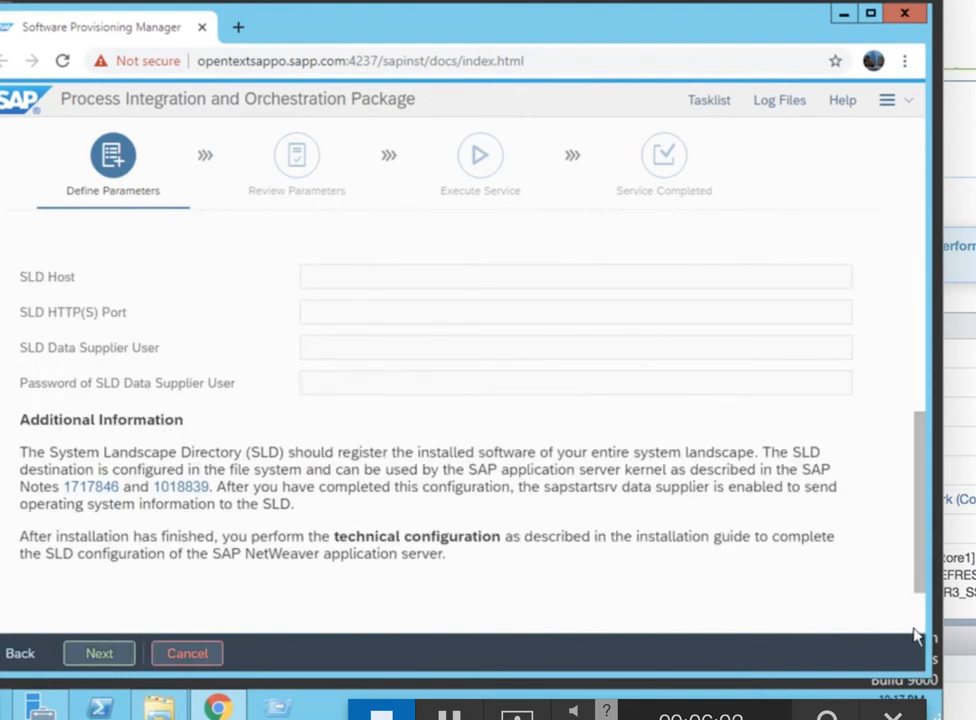
click(88, 659)
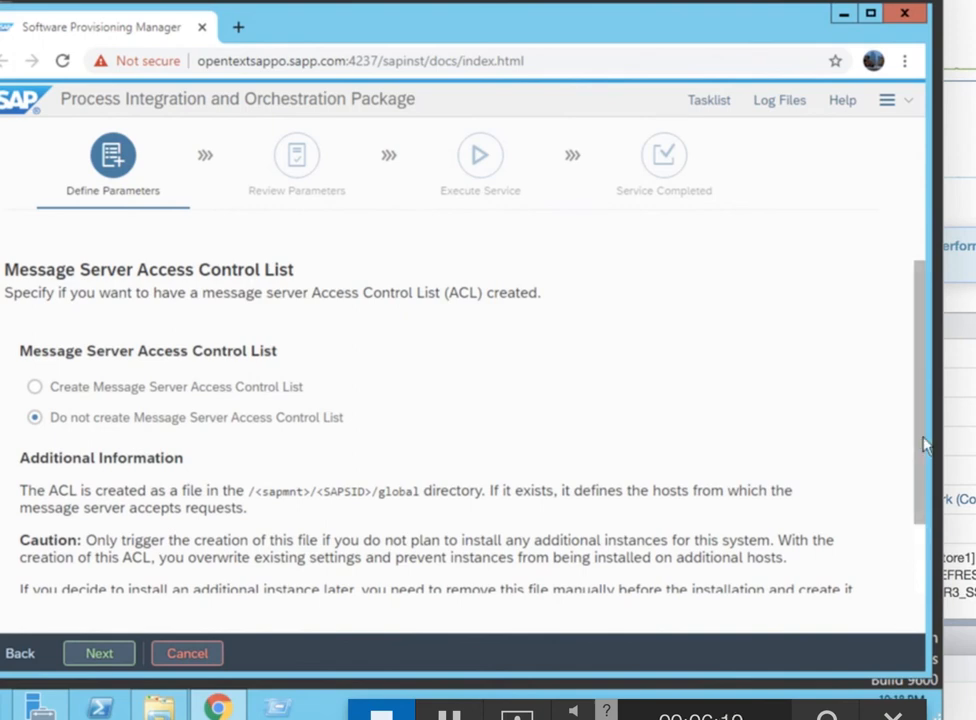
scroll(921, 464, down, 2)
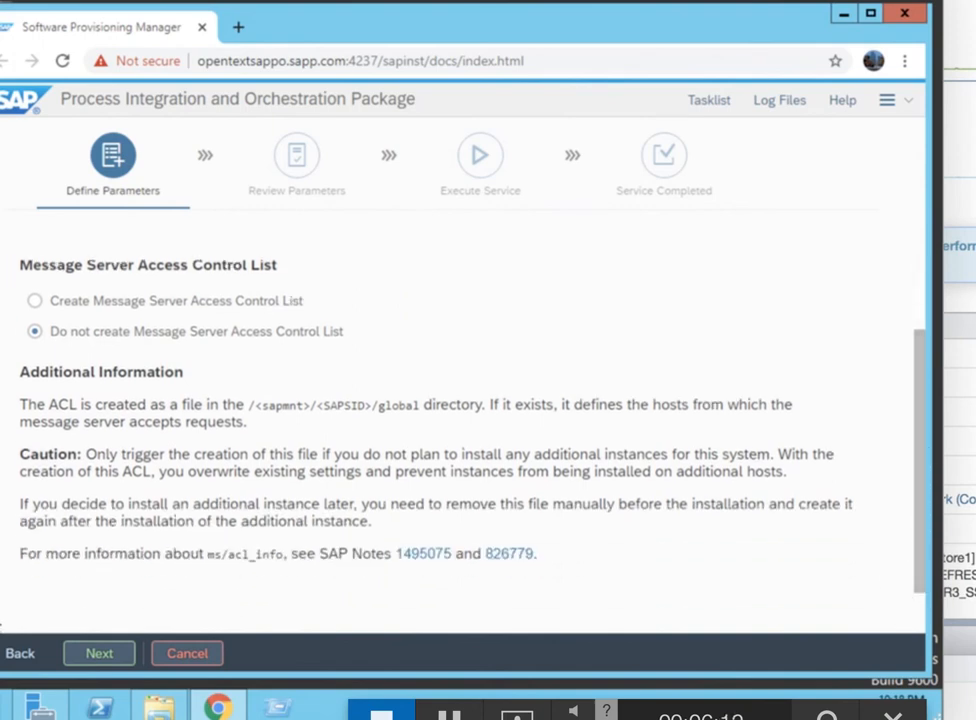
click(95, 656)
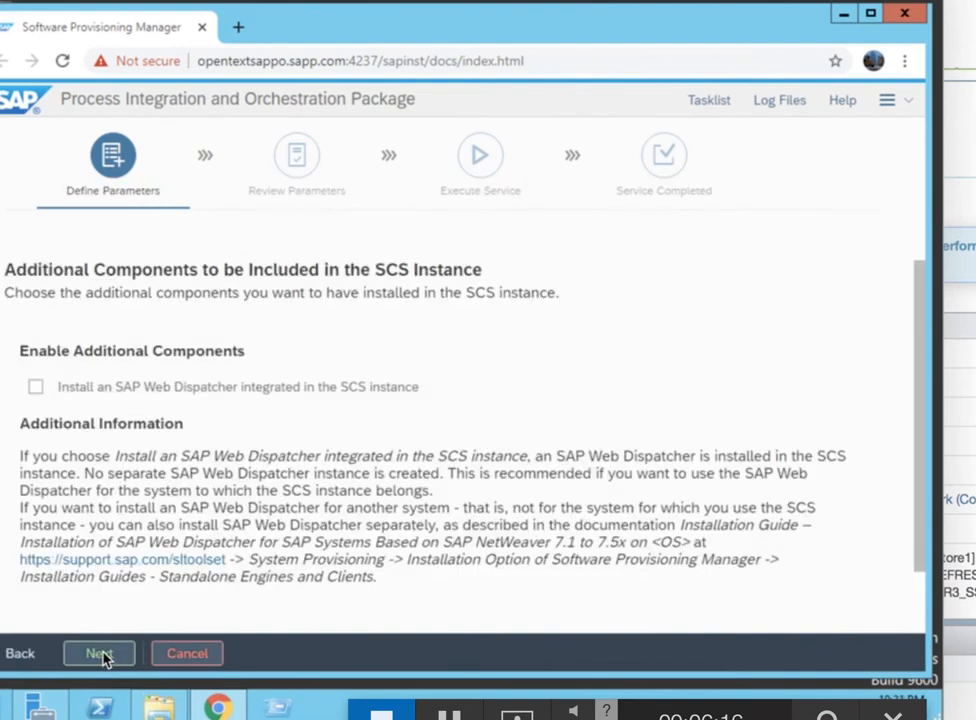
click(99, 654)
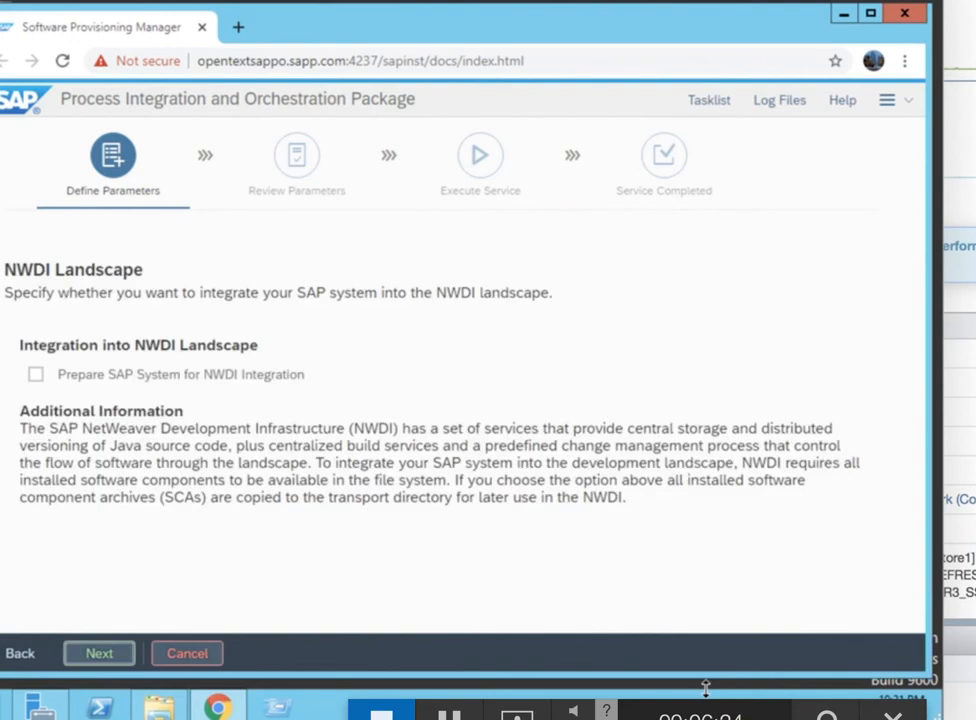
click(99, 655)
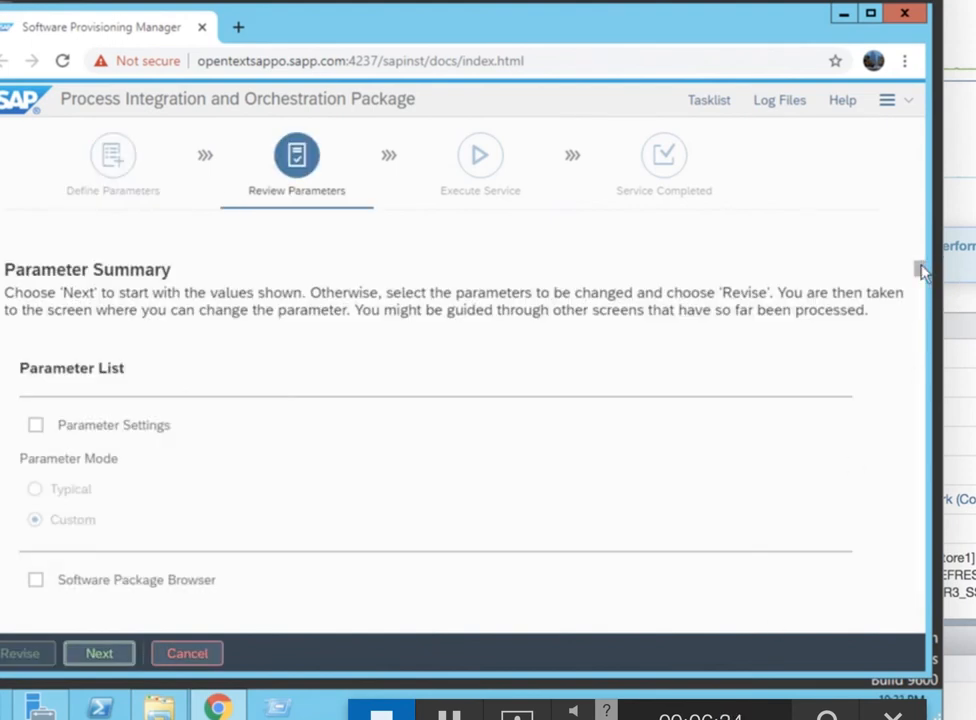
drag(920, 275, 940, 515)
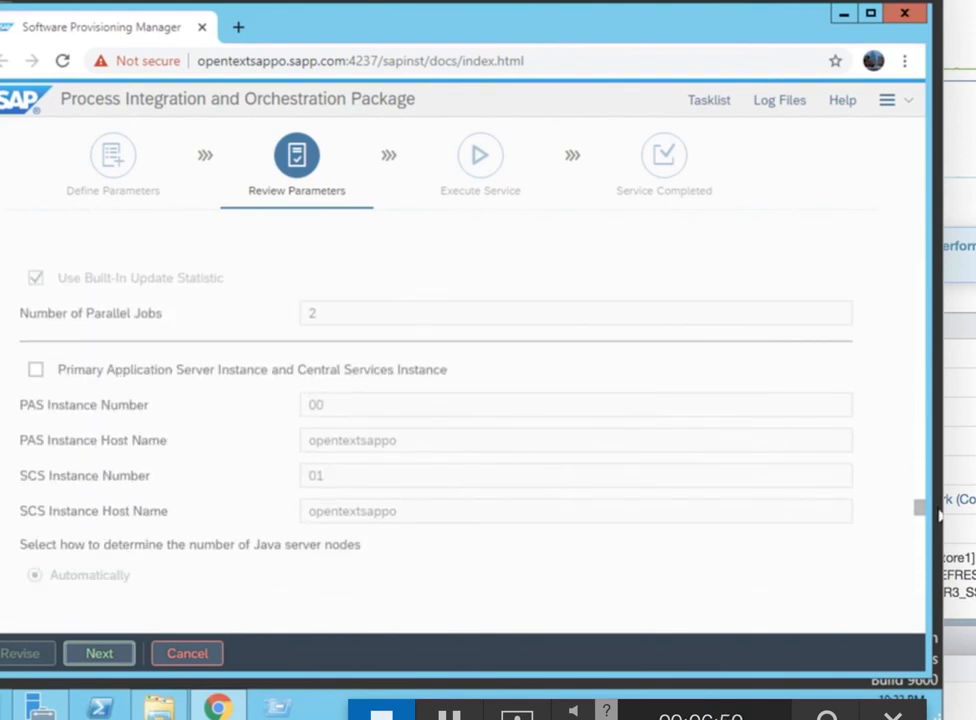
click(250, 370)
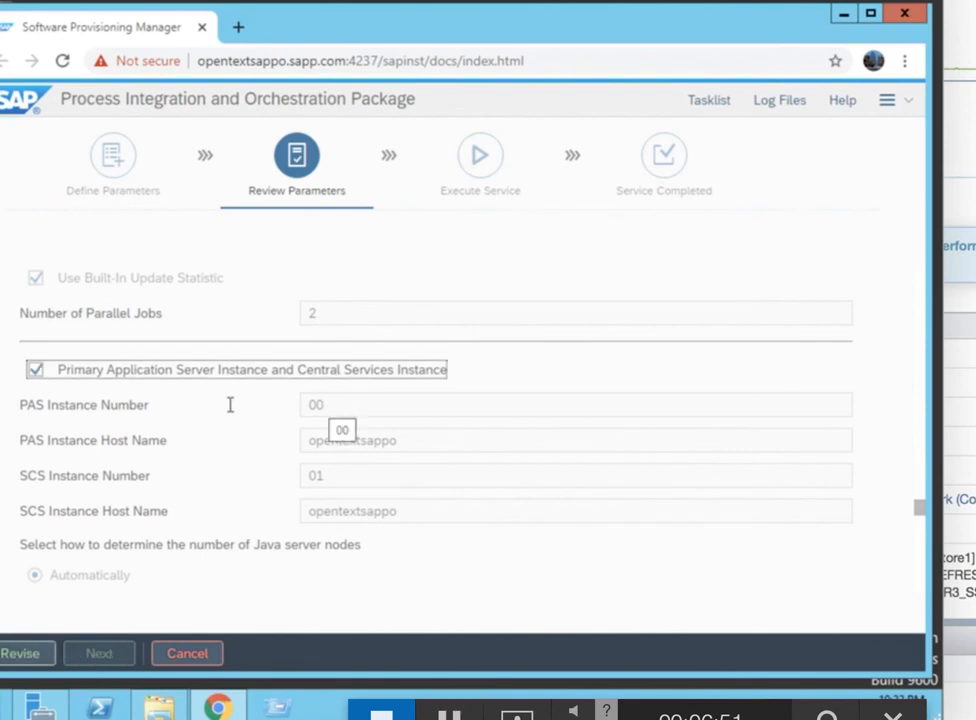
click(35, 371)
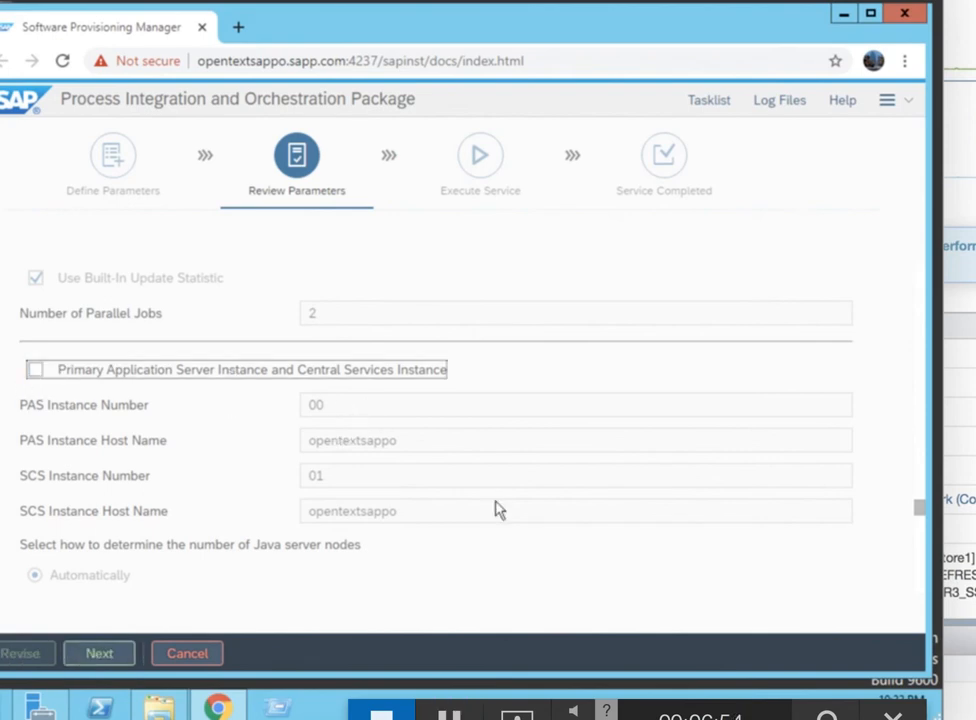
scroll(500, 511, down, 10)
Start the installation from the Parameter Summary and let it progress to 89%
click(90, 653)
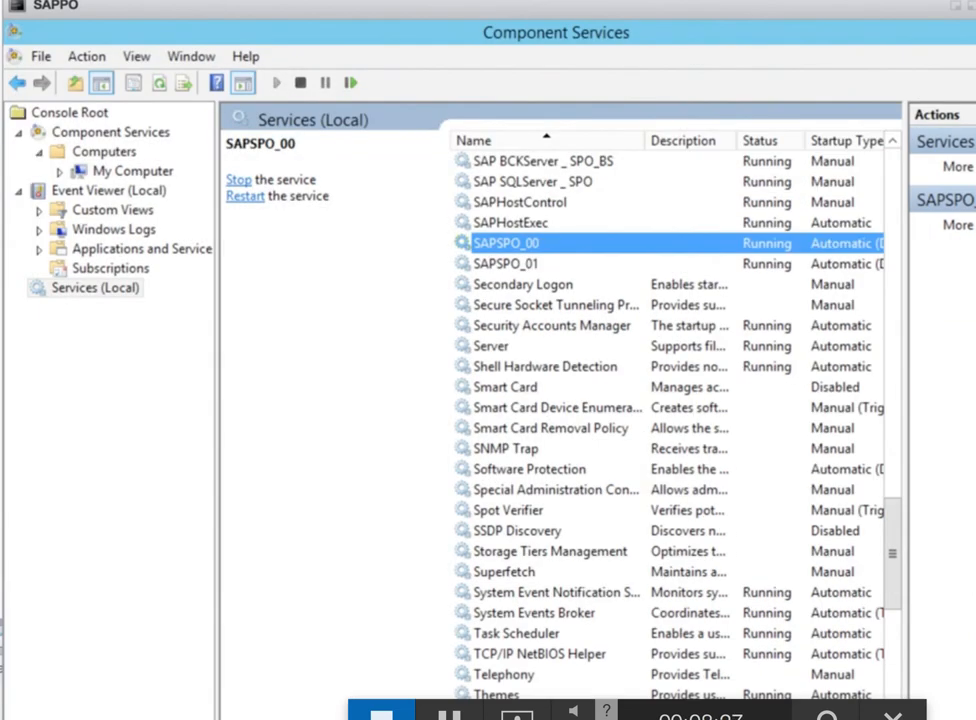
Confirm the SAPSPO_00 and SAPSPO_01 services are Running with Automatic startup
mouse_move(607, 512)
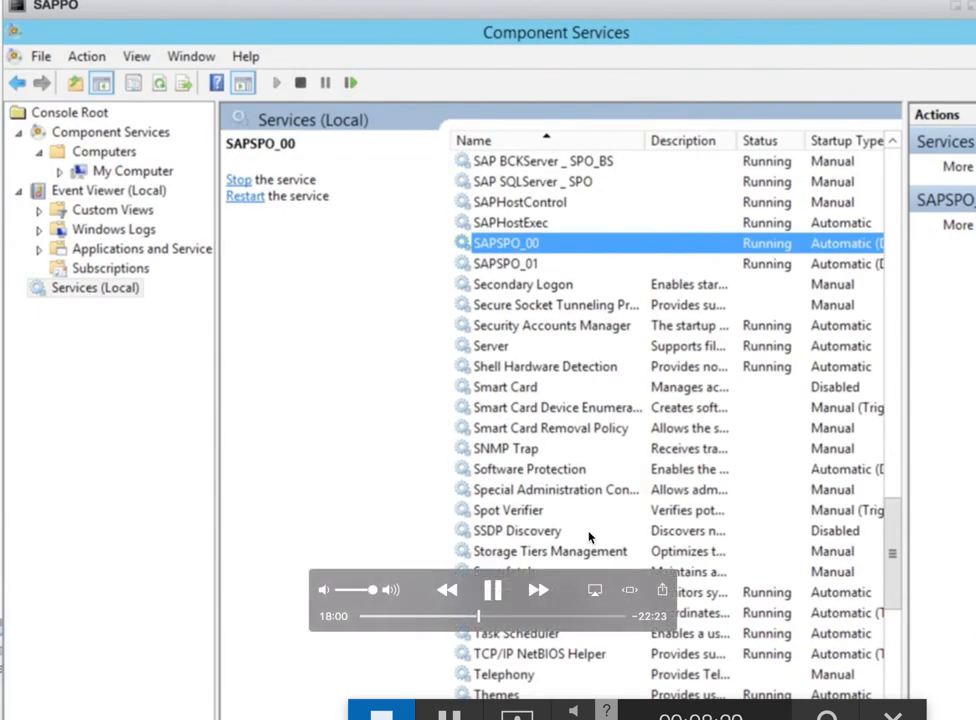